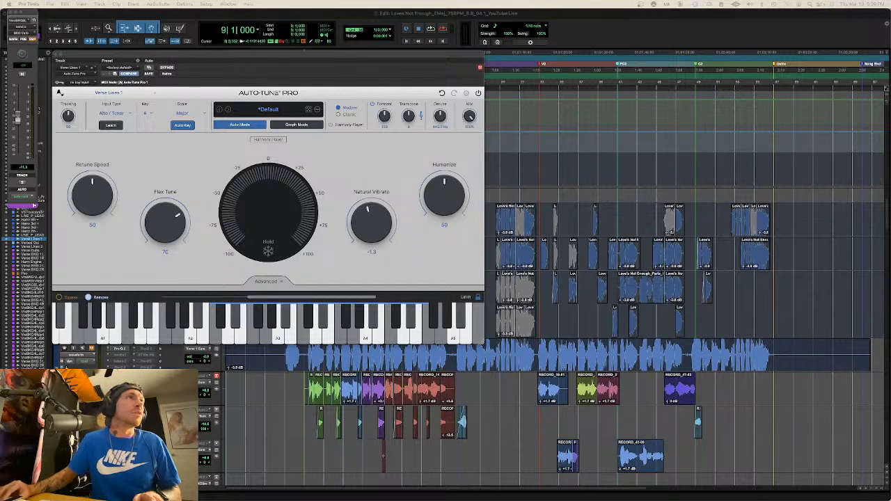
# - Move the Auto-Tune Pro window so that the track list and insert slots behind it are uncovered
pyautogui.press('super+equal')
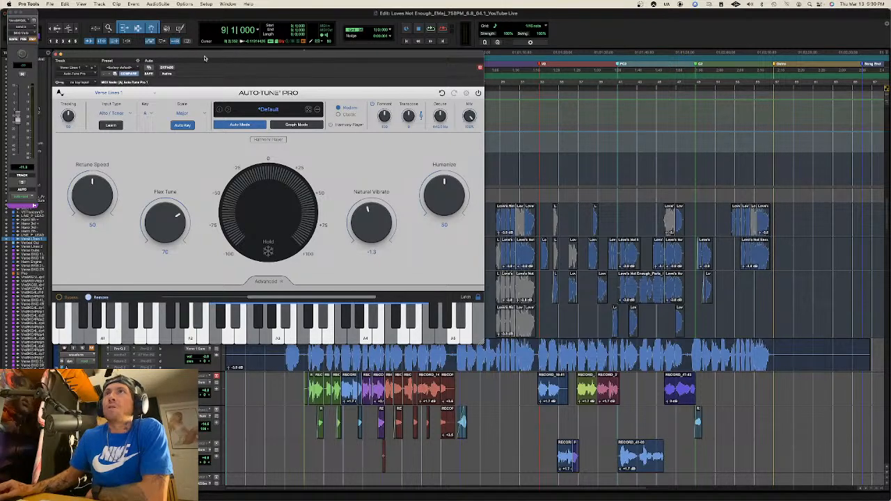
pyautogui.moveTo(206, 57)
pyautogui.mouseDown()
pyautogui.moveTo(274, 54)
pyautogui.moveTo(205, 50)
pyautogui.mouseUp()
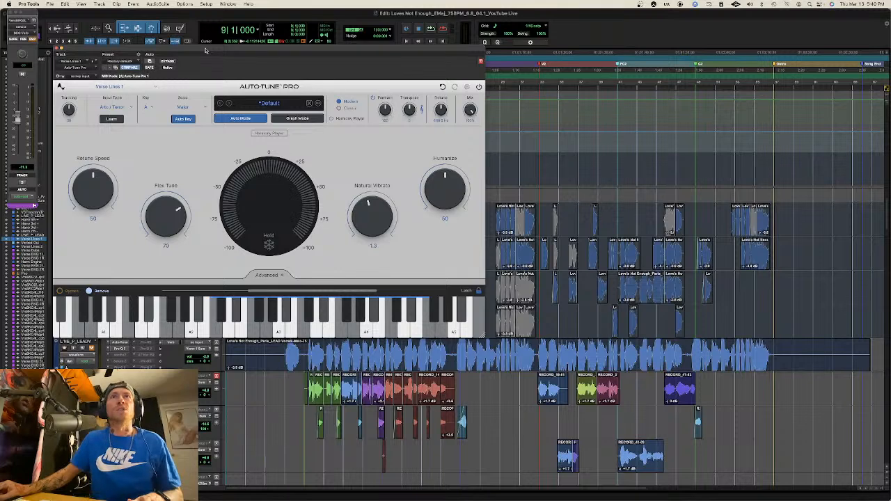
pyautogui.moveTo(206, 50); pyautogui.dragTo(343, 28)
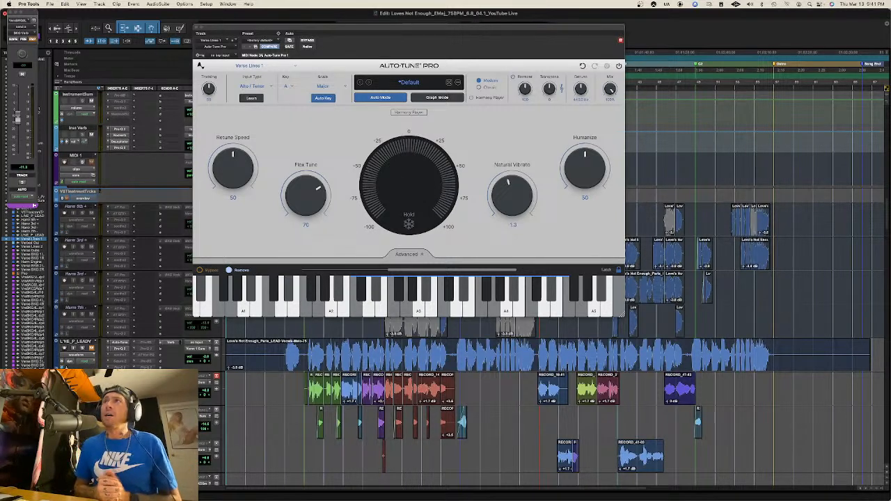
# - Bypass Auto-Tune on Verse Lines 1 and play the dry vocal from the start of the first verse clips
pyautogui.click(307, 40)
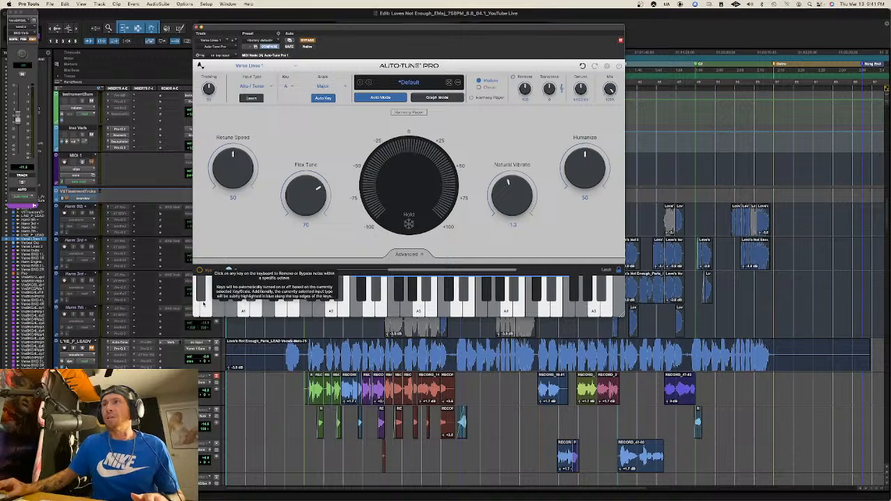
pyautogui.click(305, 416)
pyautogui.hscroll(1, 305, 414)
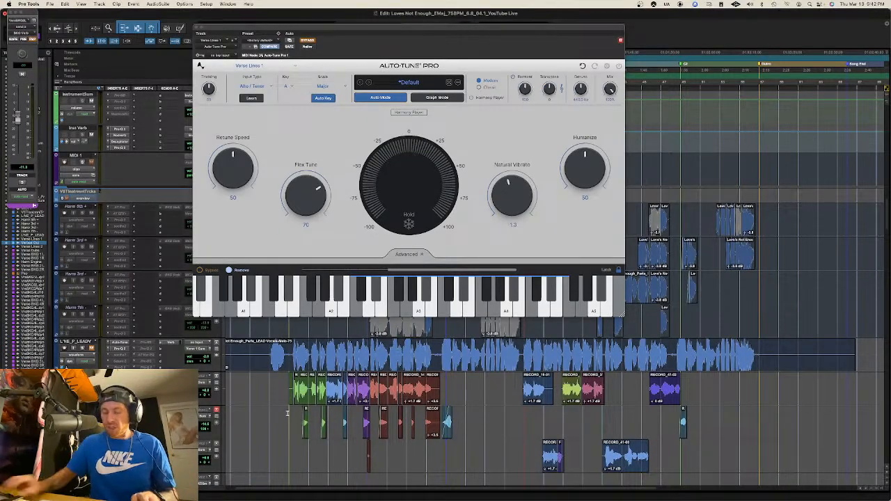
pyautogui.hscroll(1, 287, 413)
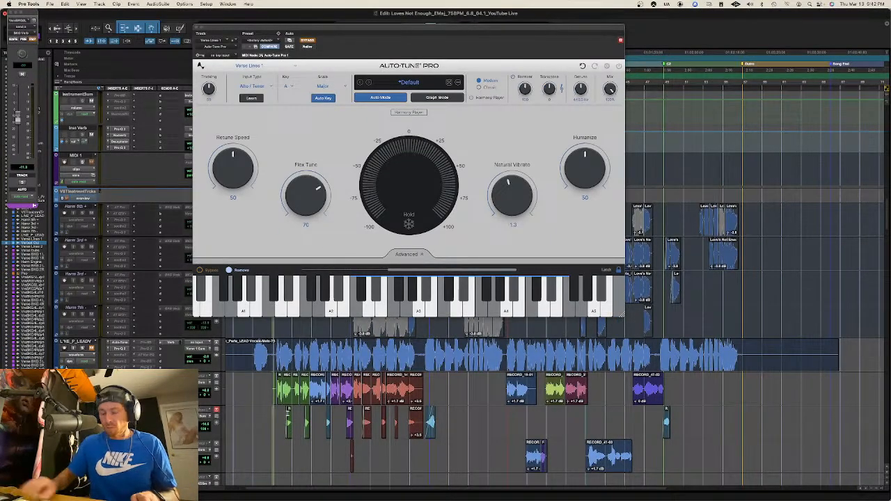
pyautogui.press('space')
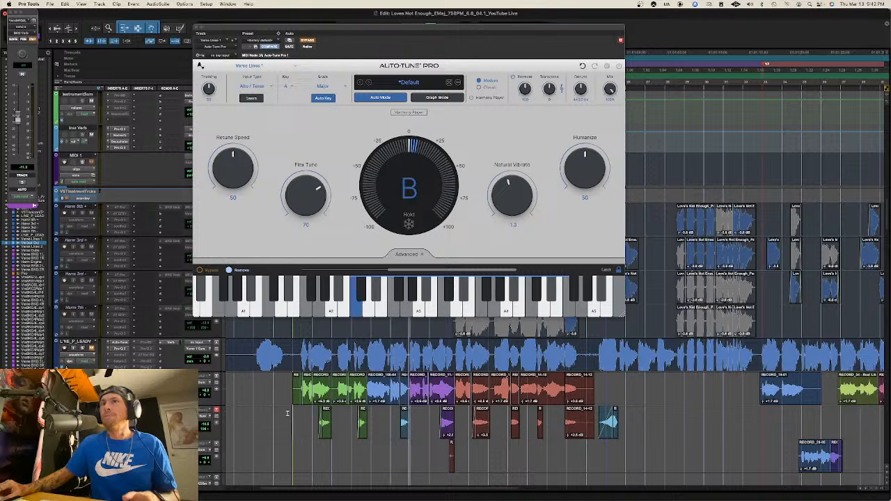
pyautogui.press('space')
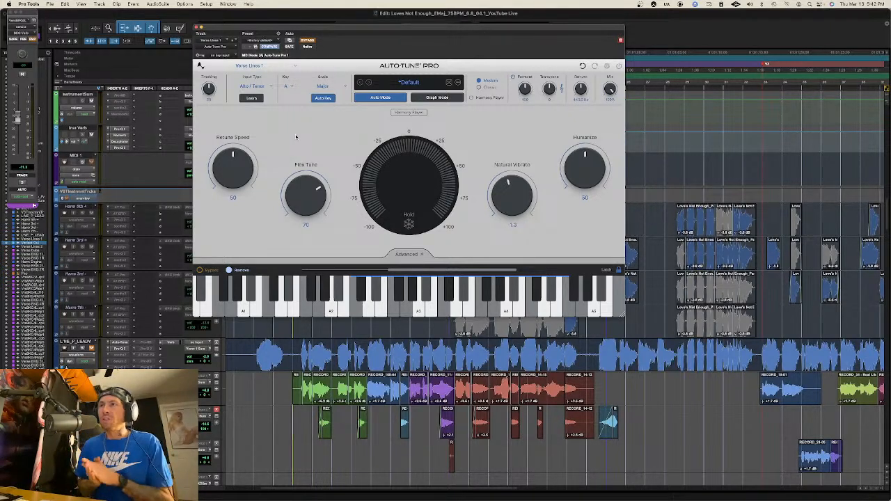
# - Set the playback start at the first verse clips, re-enable Auto-Tune on Verse Lines 1 and play the tuned vocal
pyautogui.press('t')
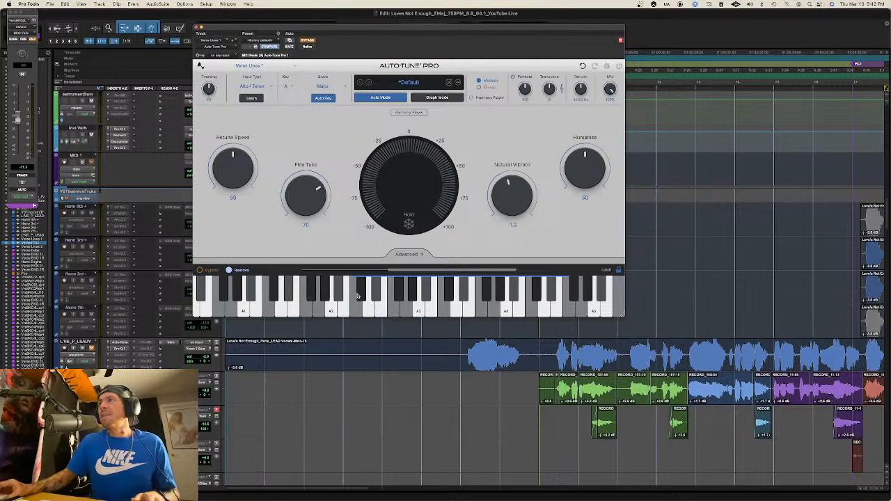
pyautogui.hscroll(10, 348, 354)
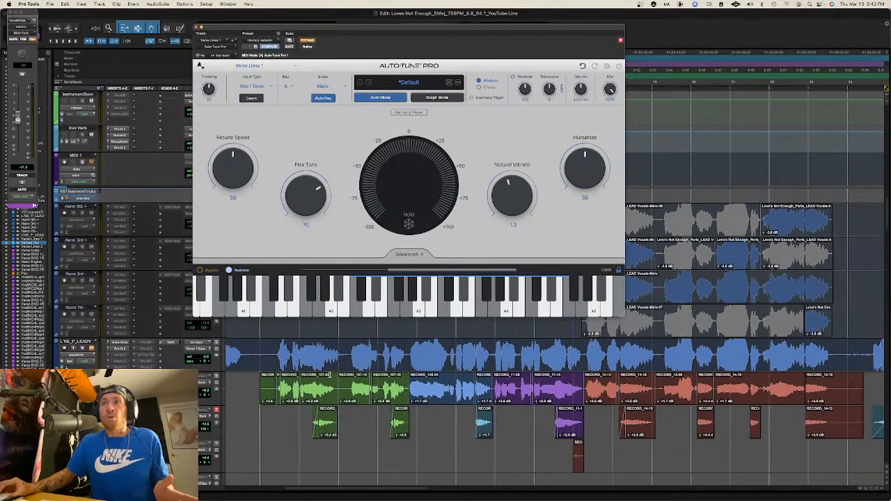
pyautogui.click(272, 416)
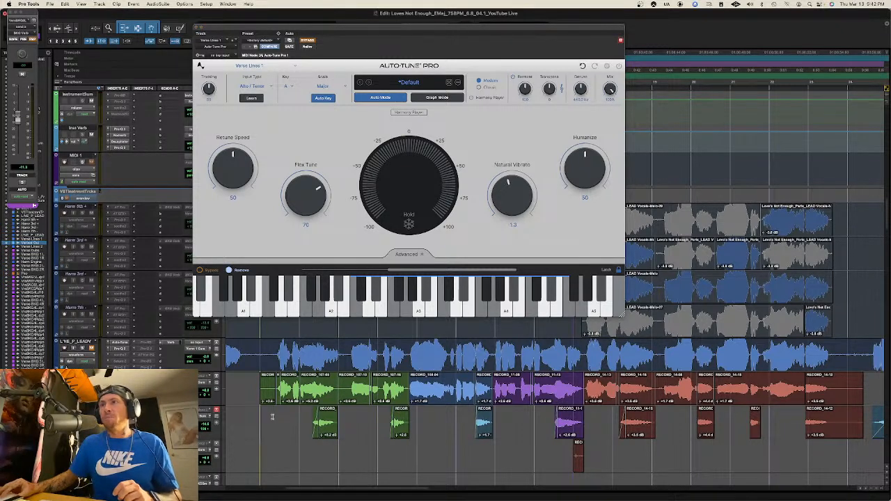
pyautogui.click(272, 417)
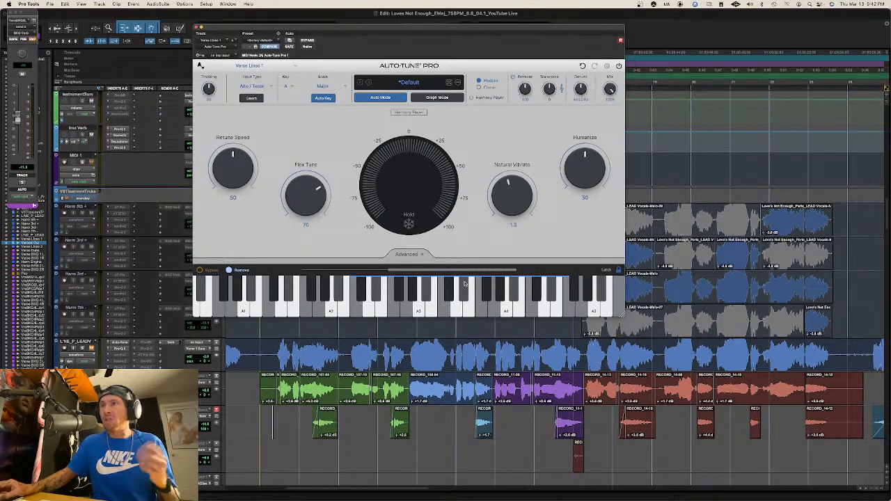
pyautogui.press('space')
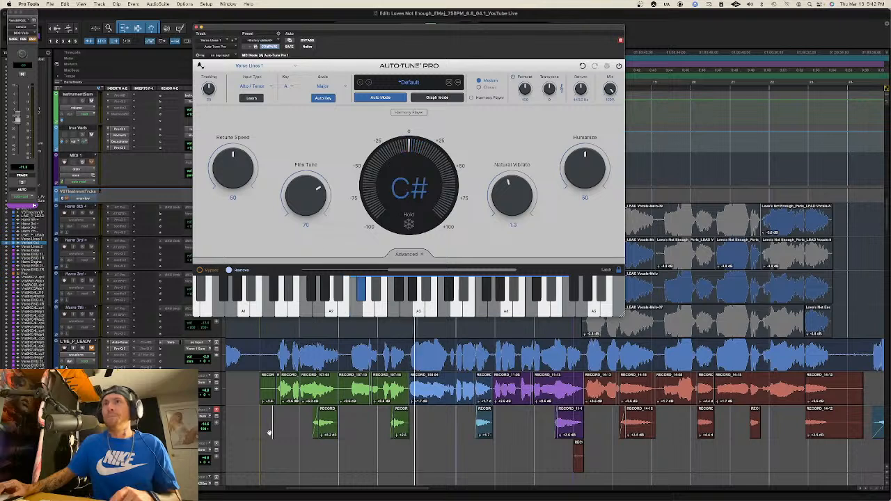
pyautogui.press('space')
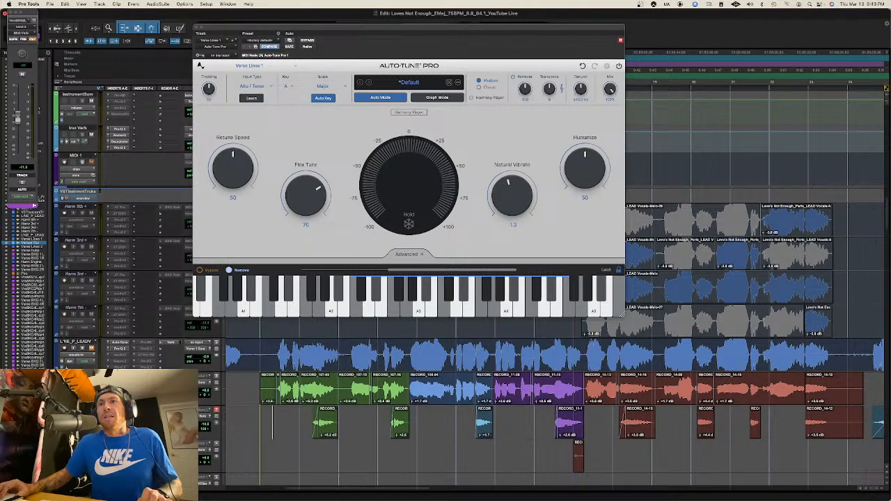
# - Set Auto-Tune's Retune Speed, Flex Tune and Humanize to 0 and Natural Vibrato to 0.0
pyautogui.moveTo(241, 165); pyautogui.dragTo(253, 88)
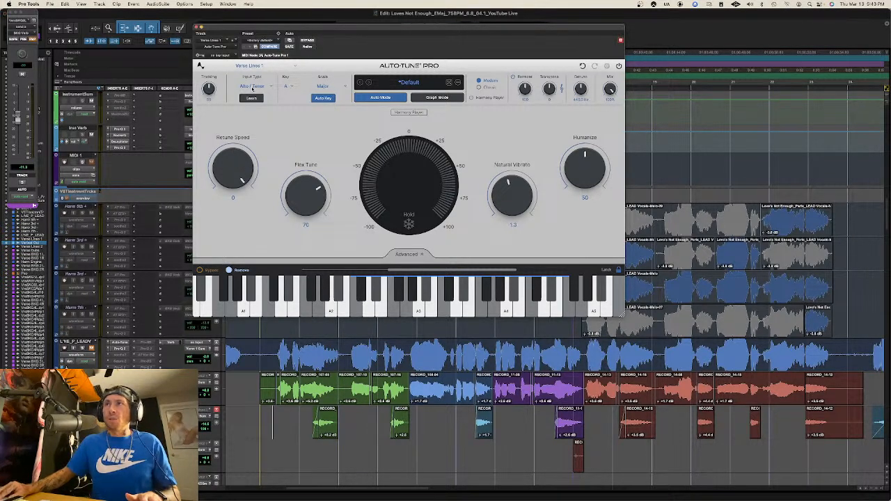
pyautogui.moveTo(306, 195); pyautogui.dragTo(301, 278)
pyautogui.moveTo(584, 169); pyautogui.dragTo(549, 241)
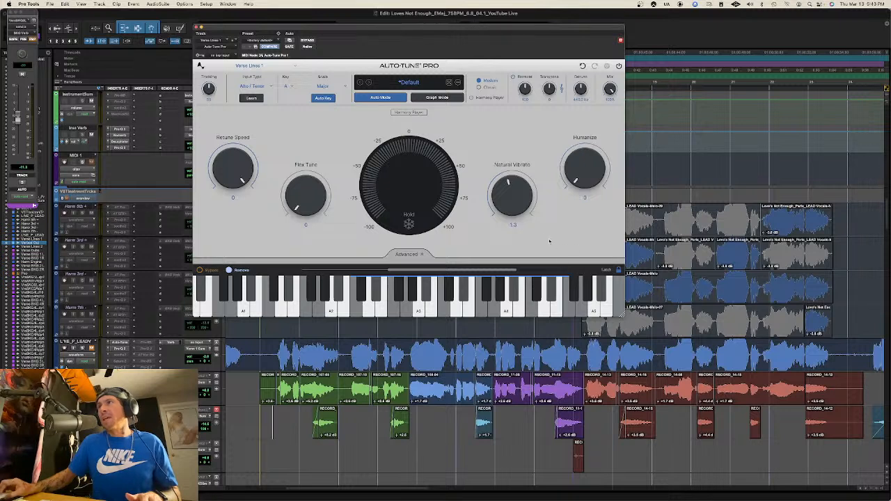
pyautogui.moveTo(518, 197); pyautogui.dragTo(527, 197)
# - Play the verse vocal with the hard-tuned settings, again with Auto-Tune bypassed, and once more with it active to compare
pyautogui.press('space')
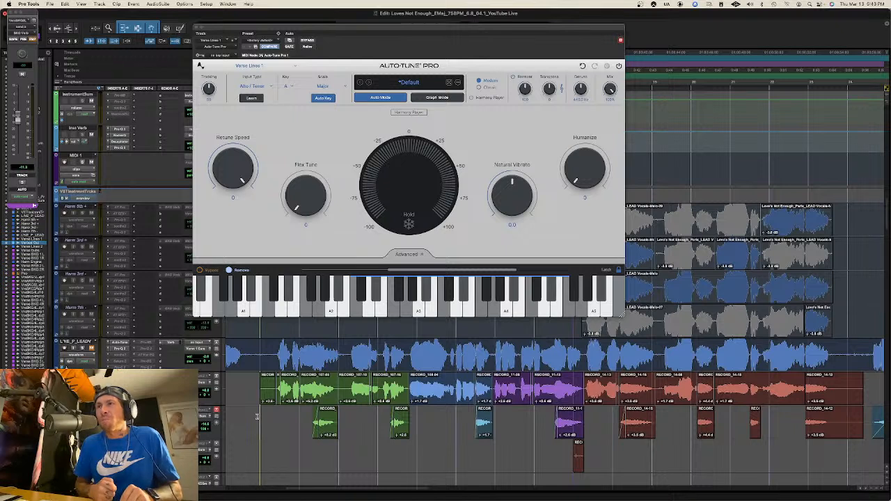
pyautogui.press('space')
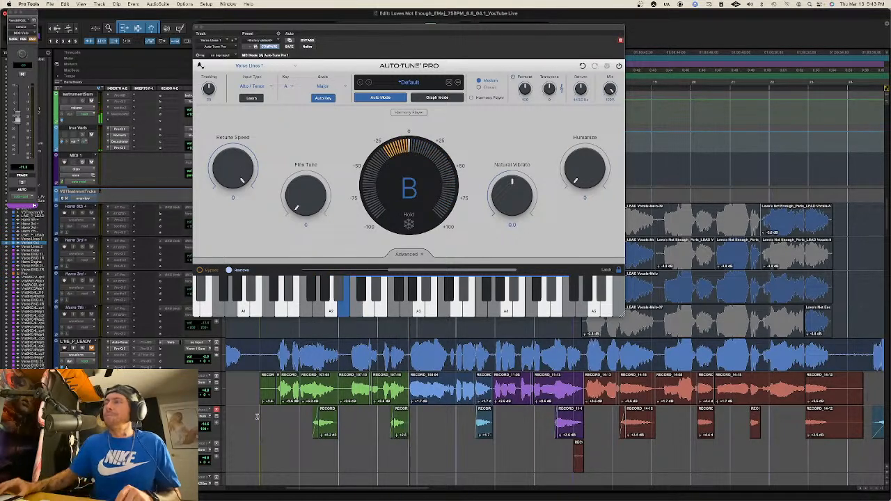
pyautogui.press('space')
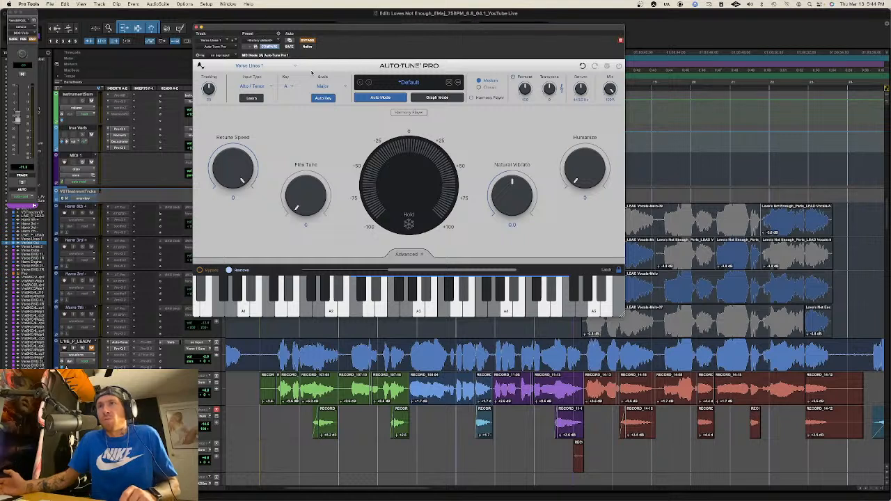
pyautogui.press('space')
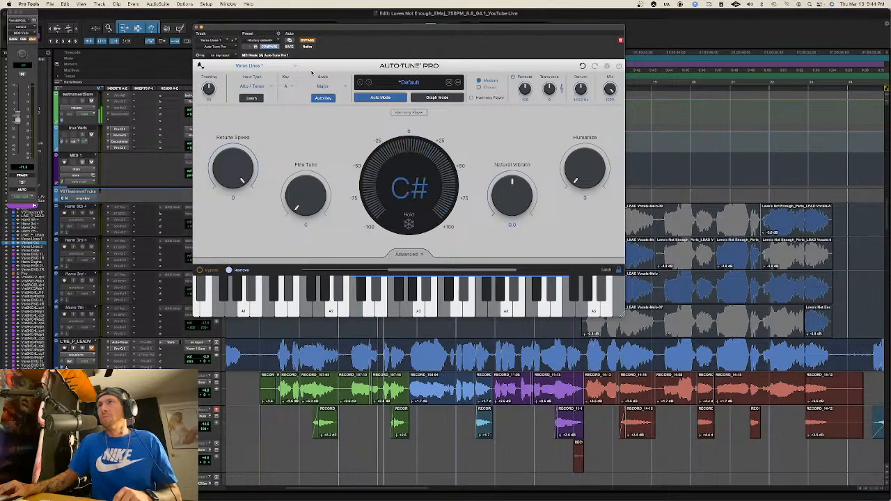
pyautogui.press('space')
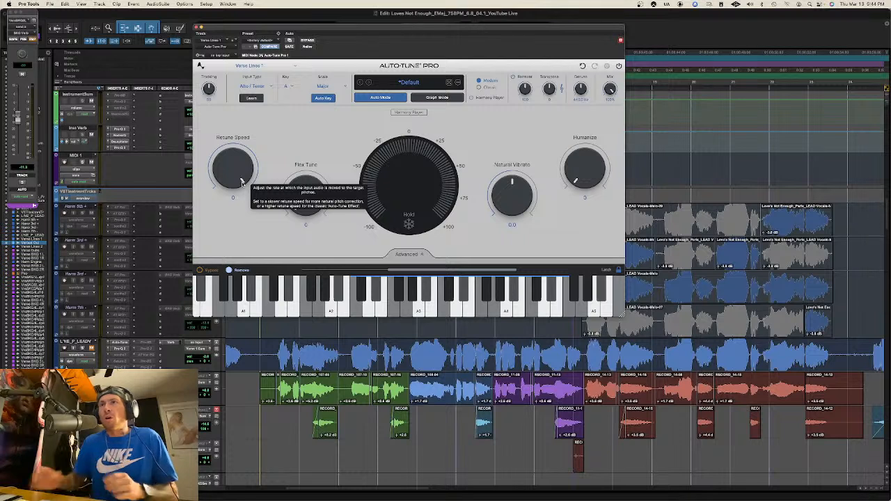
pyautogui.press('space')
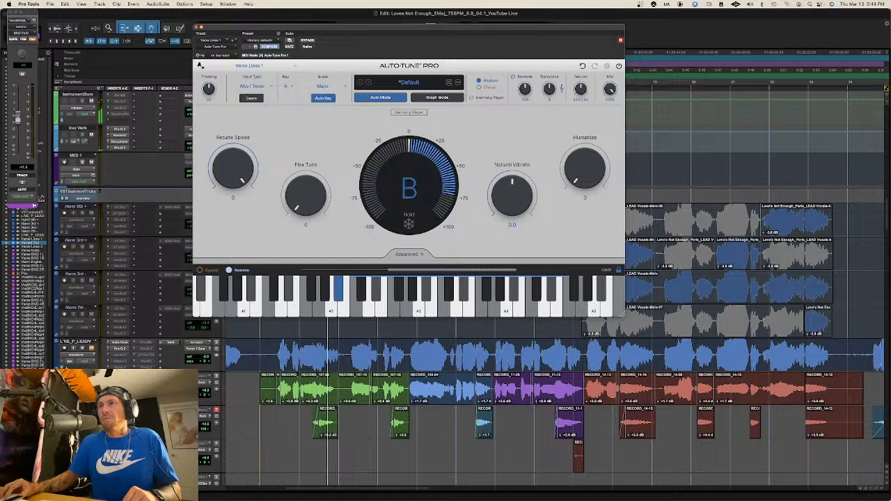
pyautogui.press('space')
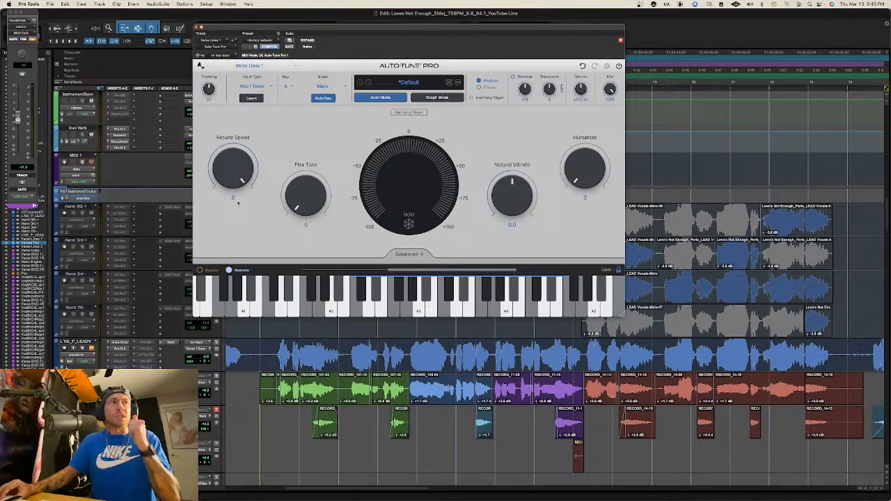
# - Try Flex Tune at about 58 with Retune Speed kept at 0, and return Flex Tune to 0
pyautogui.moveTo(240, 177); pyautogui.dragTo(247, 194)
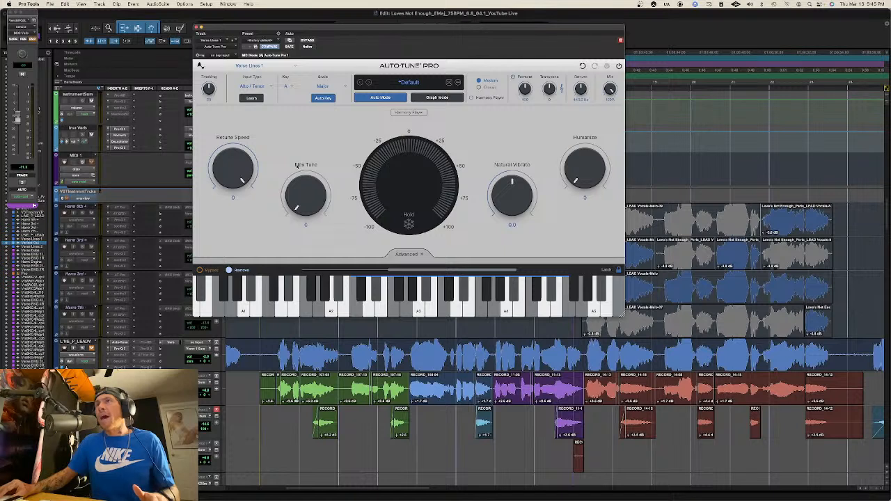
pyautogui.moveTo(306, 214); pyautogui.dragTo(307, 165)
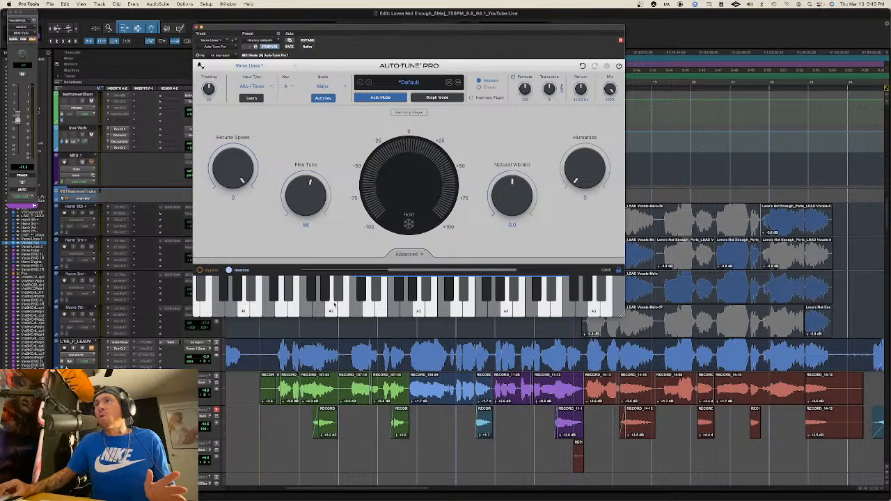
pyautogui.moveTo(315, 194); pyautogui.dragTo(285, 297)
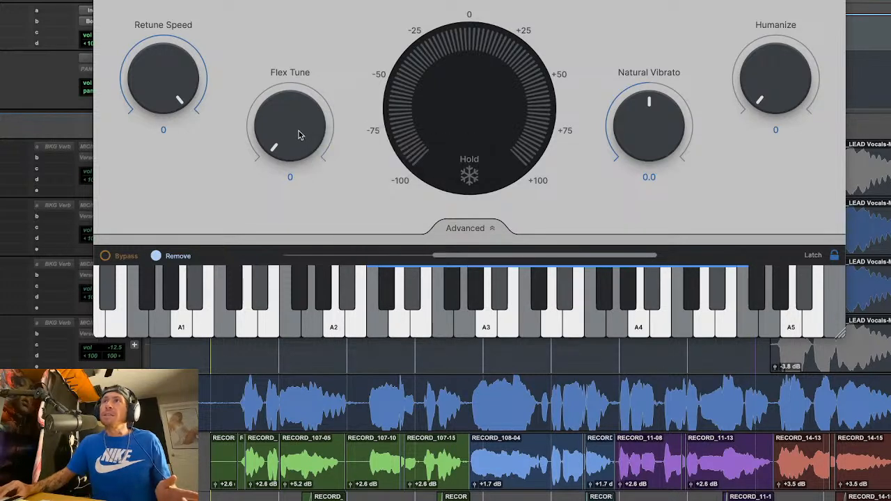
# - Raise Flex Tune to 62 in Auto-Tune
pyautogui.moveTo(301, 148); pyautogui.dragTo(302, 130)
pyautogui.moveTo(303, 96)
pyautogui.mouseDown()
pyautogui.moveTo(307, 62)
pyautogui.moveTo(305, 87)
pyautogui.moveTo(304, 80)
pyautogui.mouseUp()
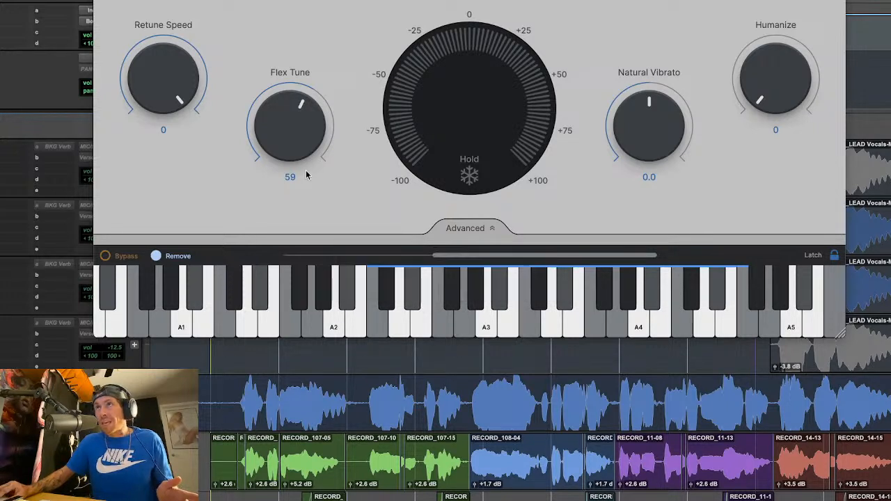
pyautogui.moveTo(279, 140); pyautogui.dragTo(281, 139)
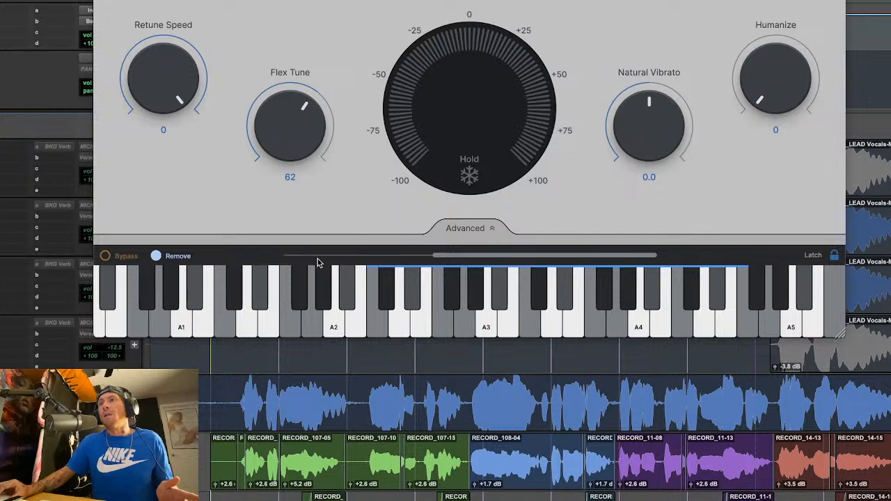
# - Lower Flex Tune to 53 and on to 0, and turn Humanize fully down to 0
pyautogui.moveTo(322, 272)
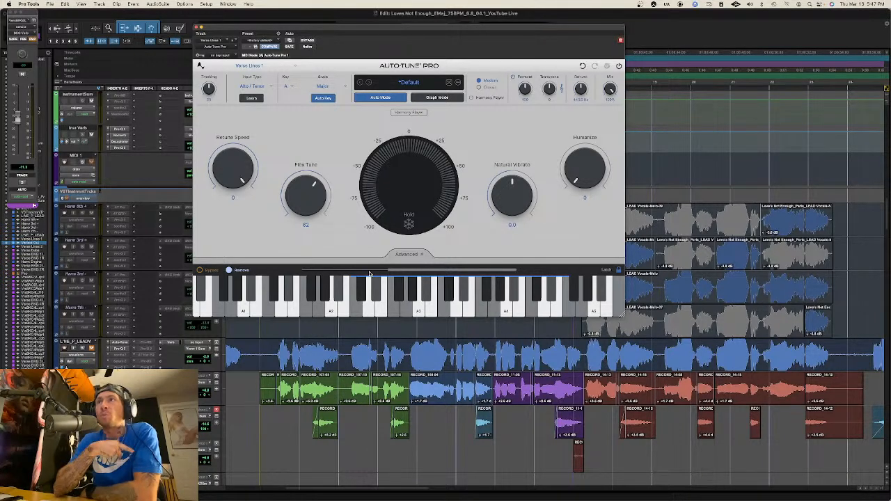
pyautogui.moveTo(309, 189); pyautogui.dragTo(307, 200)
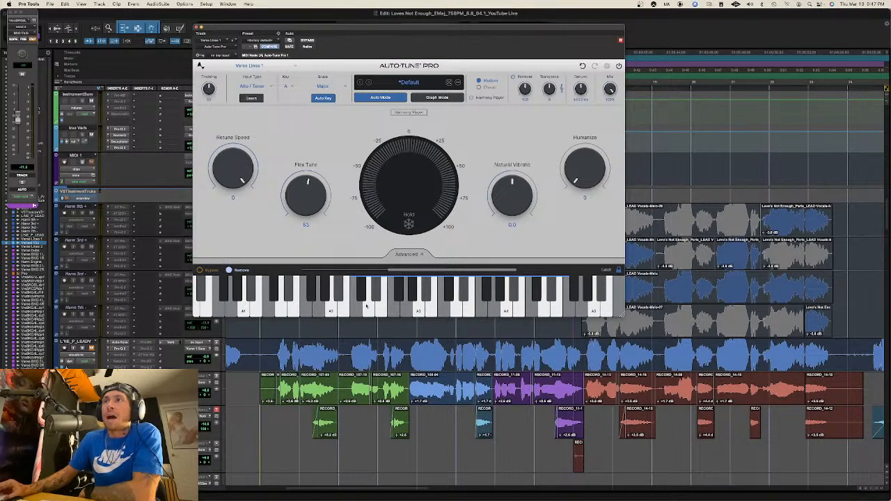
pyautogui.moveTo(304, 188); pyautogui.dragTo(294, 304)
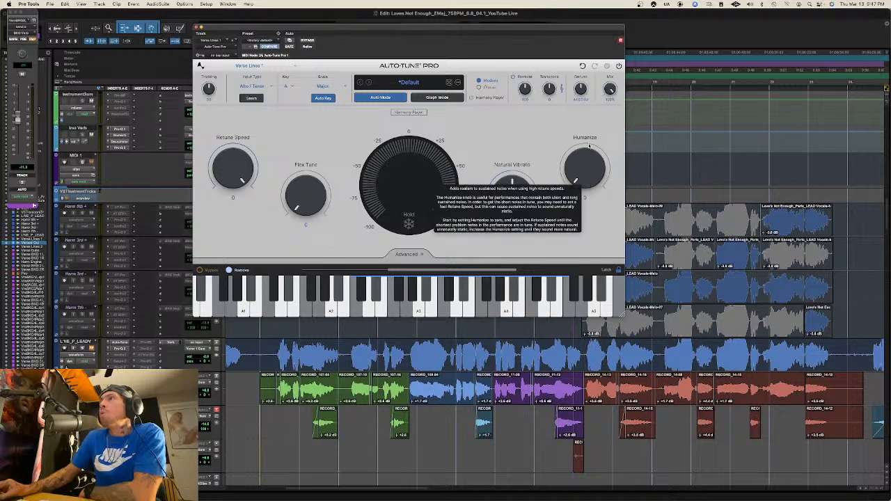
pyautogui.moveTo(587, 184)
pyautogui.moveTo(587, 183); pyautogui.dragTo(577, 236)
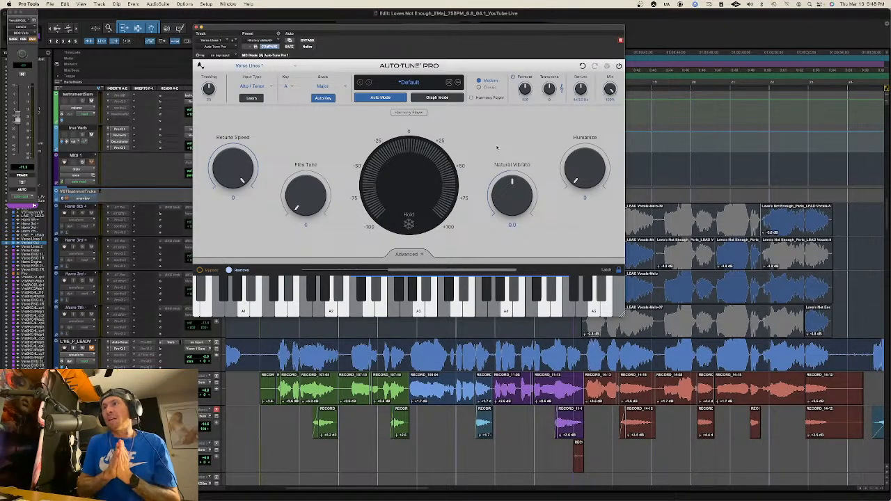
# - Locate the RECORD_14-15 clip on Verse Lines 1 and place the edit cursor just before it on the track below
pyautogui.scroll(-1, 628, 329)
pyautogui.click(631, 362)
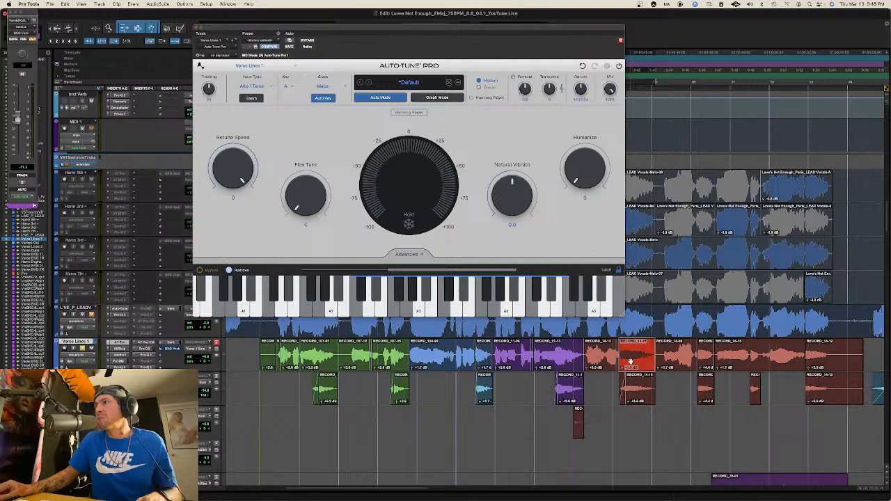
pyautogui.press('t')
pyautogui.press('t')
pyautogui.hscroll(3, 631, 361)
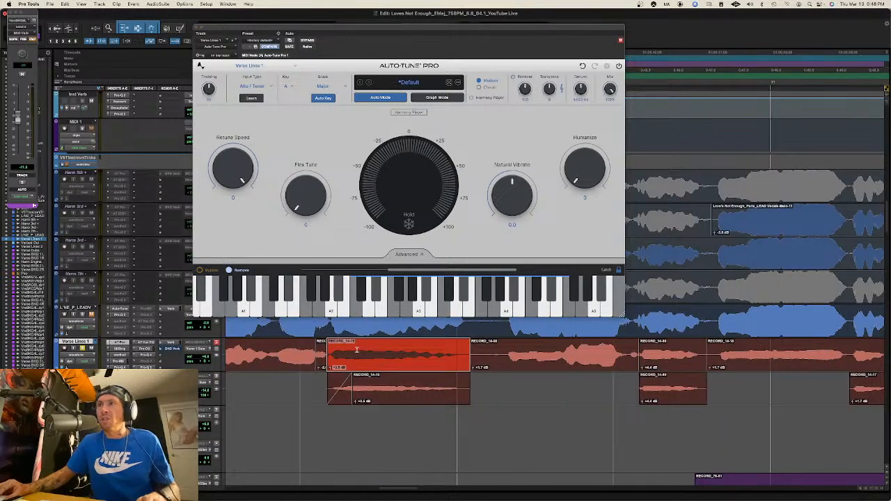
pyautogui.click(301, 386)
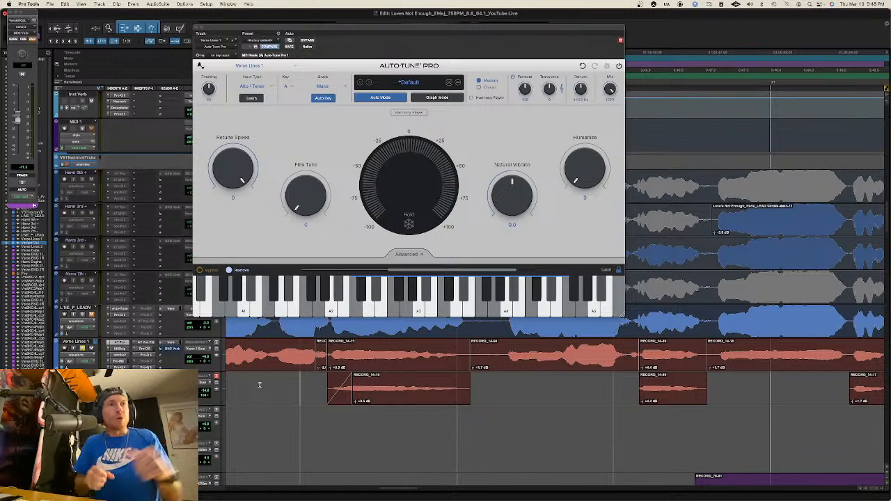
# - Audition the verse with Humanize at 0, and raise Humanize to 87 in Auto-Tune
pyautogui.press('space')
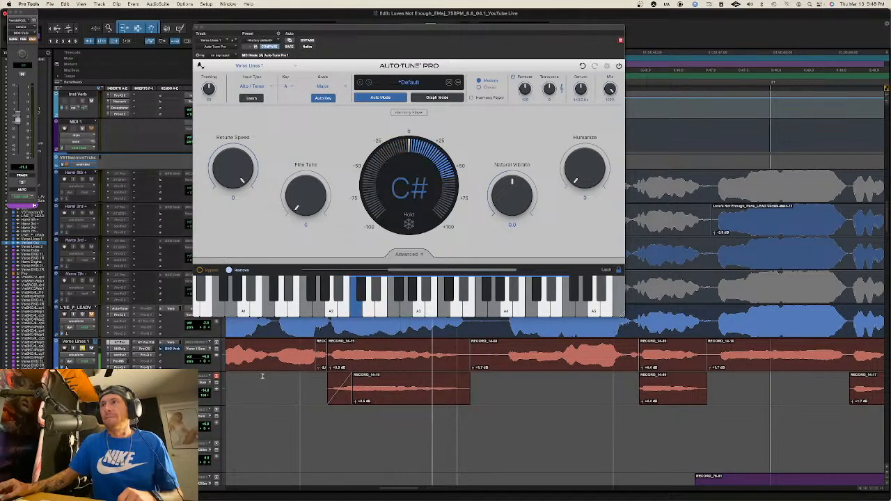
pyautogui.press('space')
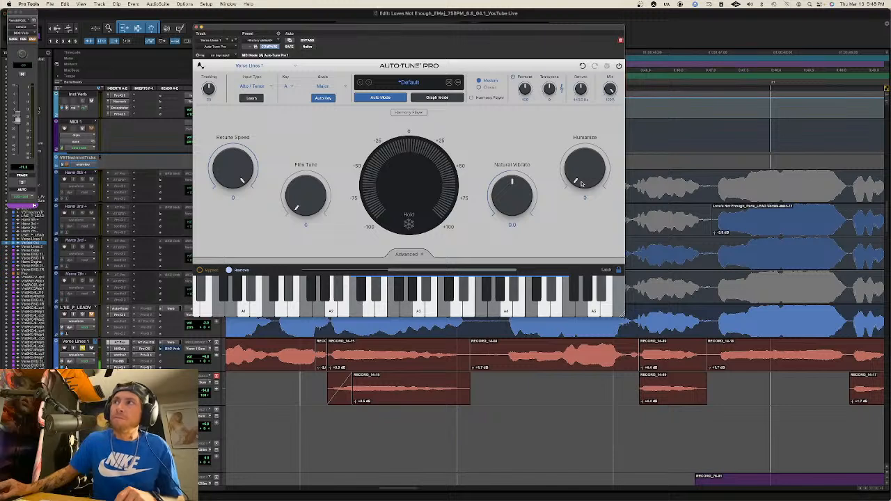
pyautogui.moveTo(582, 183); pyautogui.dragTo(584, 102)
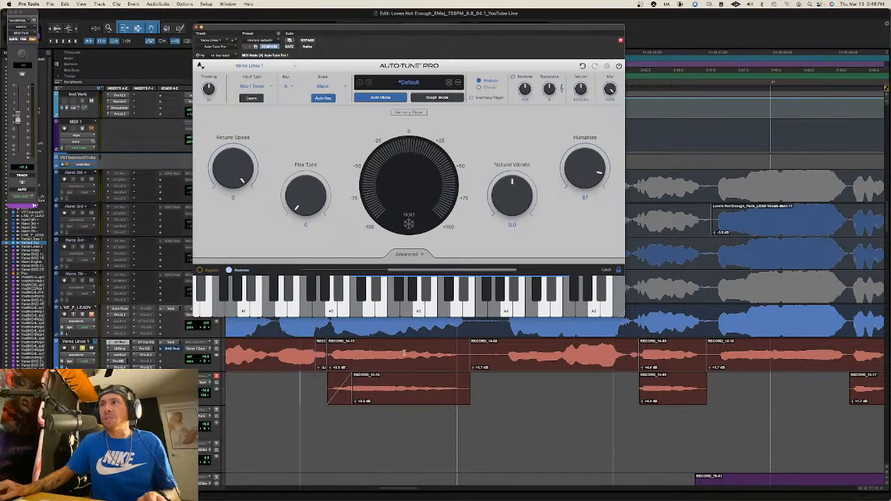
# - Play Verse Lines 1 from just ahead of the RECORD_14-15 clip with Humanize at 87, and replay it with Humanize reset to 0
pyautogui.moveTo(405, 352); pyautogui.dragTo(331, 356)
pyautogui.click(270, 351)
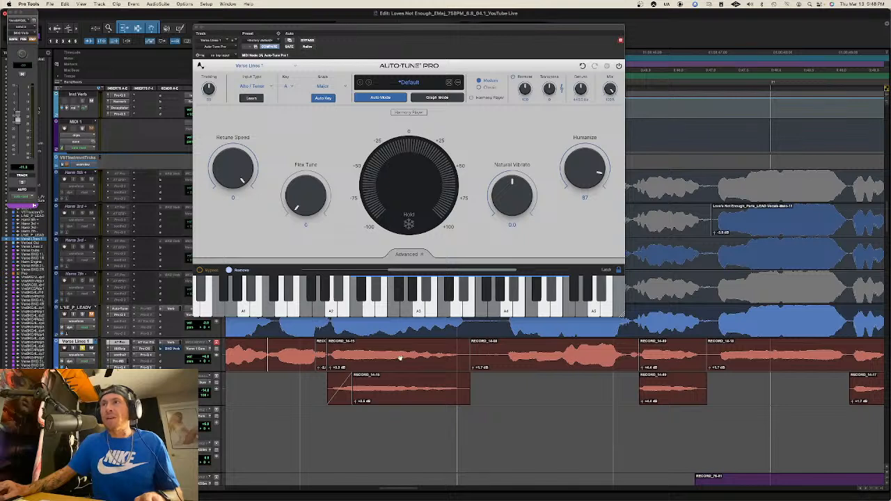
pyautogui.press('space')
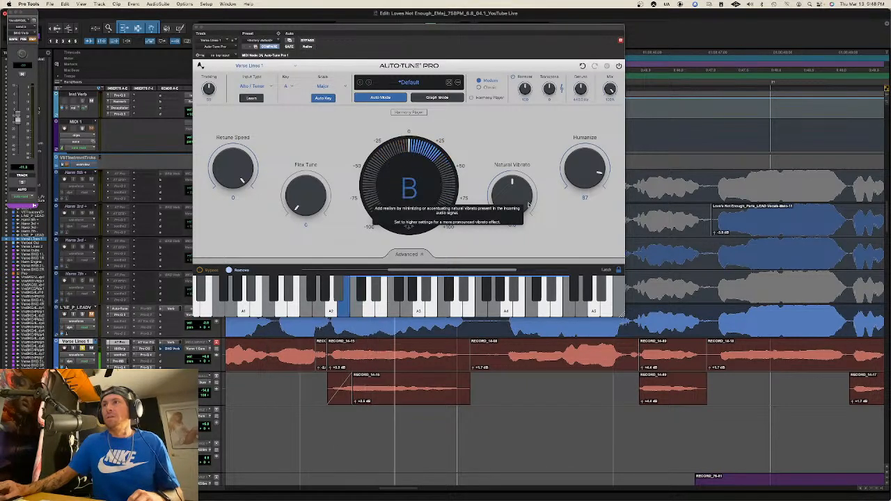
pyautogui.press('space')
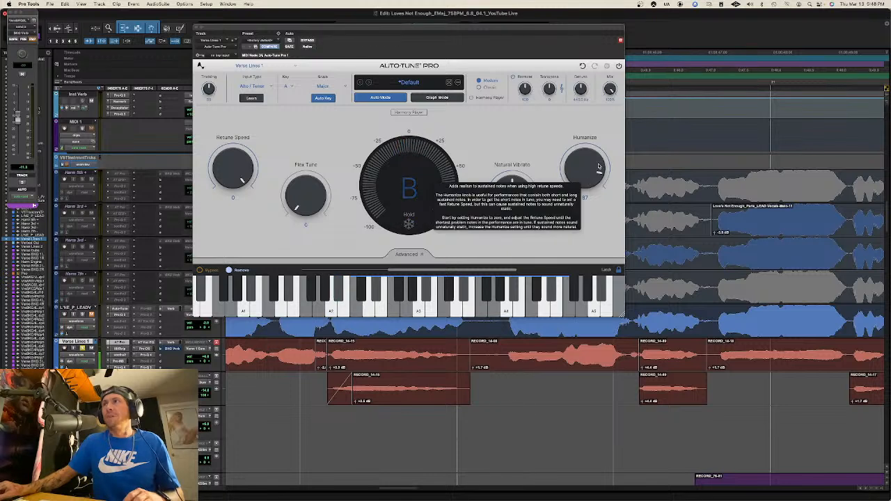
pyautogui.press('space')
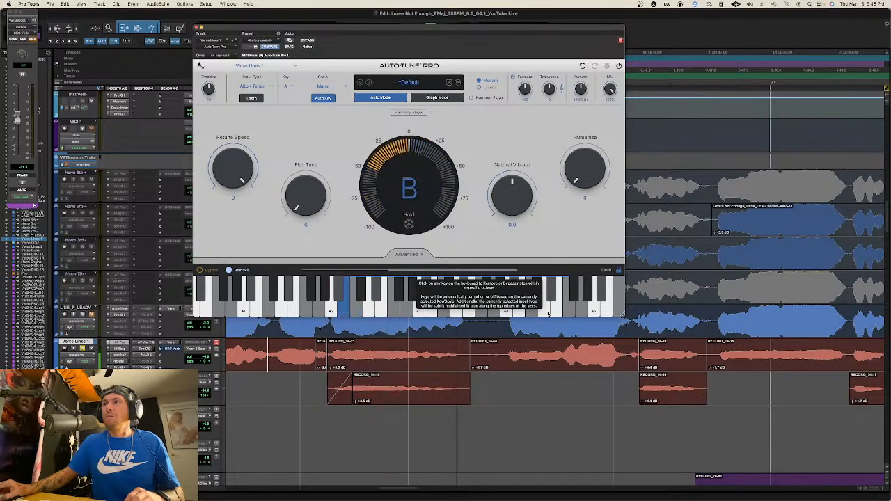
pyautogui.press('space')
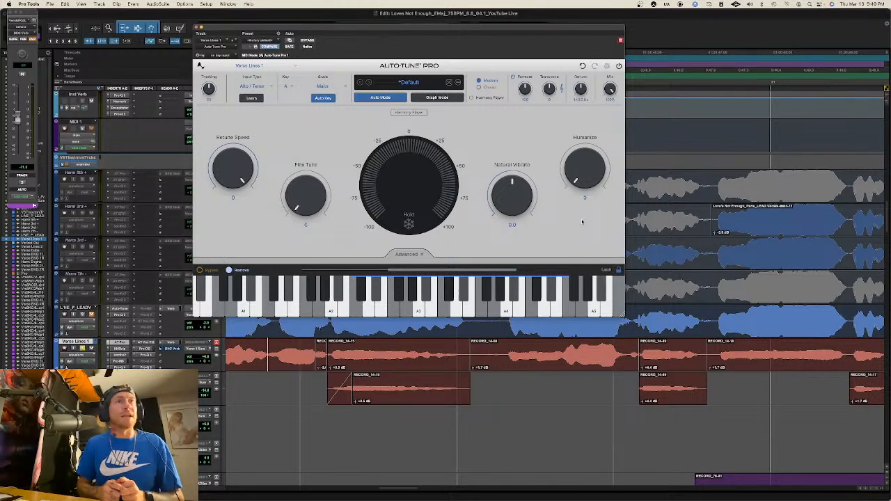
# - Set Humanize to 51 and place the edit cursor below the start of the long purple clip on Verse Lines 1
pyautogui.moveTo(583, 181); pyautogui.dragTo(591, 159)
pyautogui.click(376, 366)
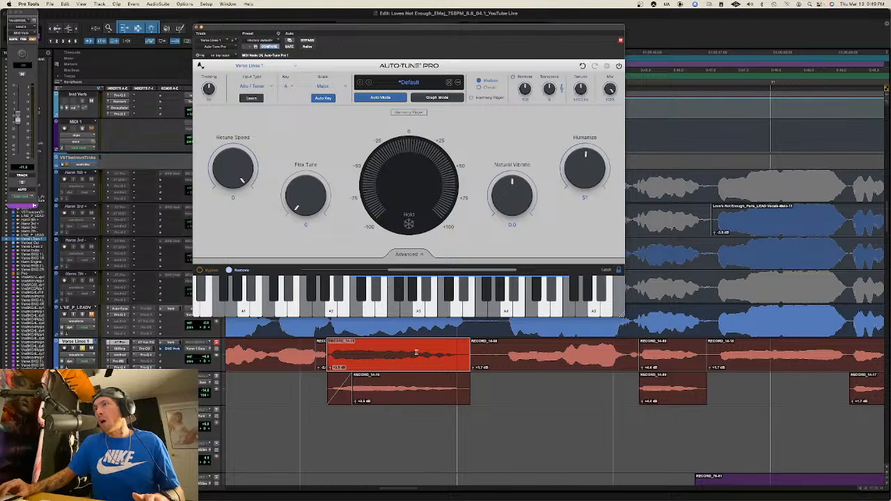
pyautogui.hscroll(-2, 416, 353)
pyautogui.hscroll(-2, 437, 355)
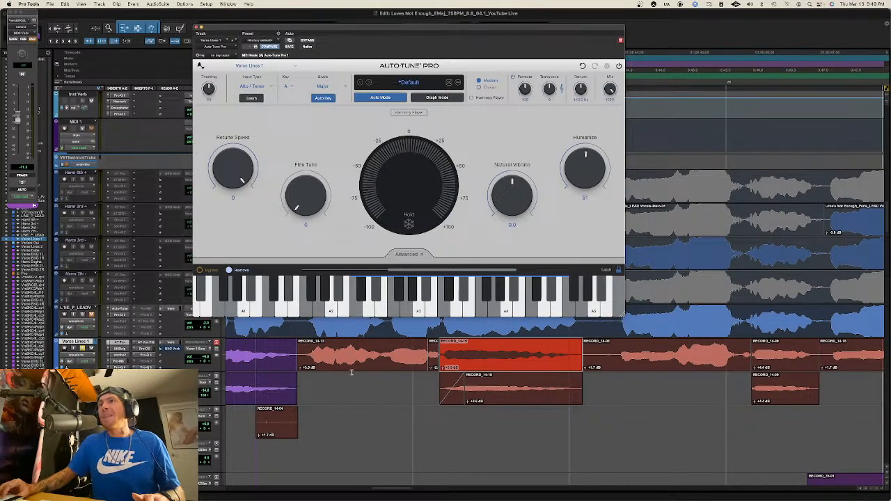
pyautogui.hscroll(-6, 352, 372)
pyautogui.moveTo(474, 348); pyautogui.dragTo(381, 359)
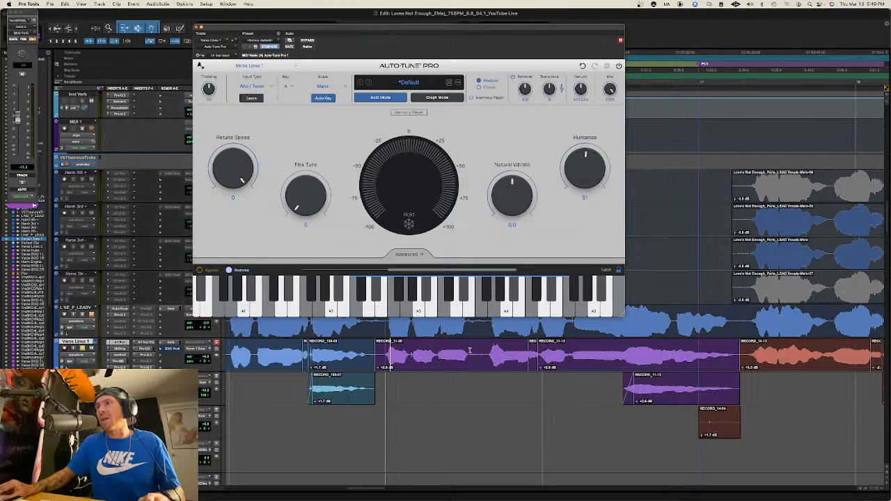
pyautogui.moveTo(571, 353); pyautogui.dragTo(619, 354)
pyautogui.click(547, 390)
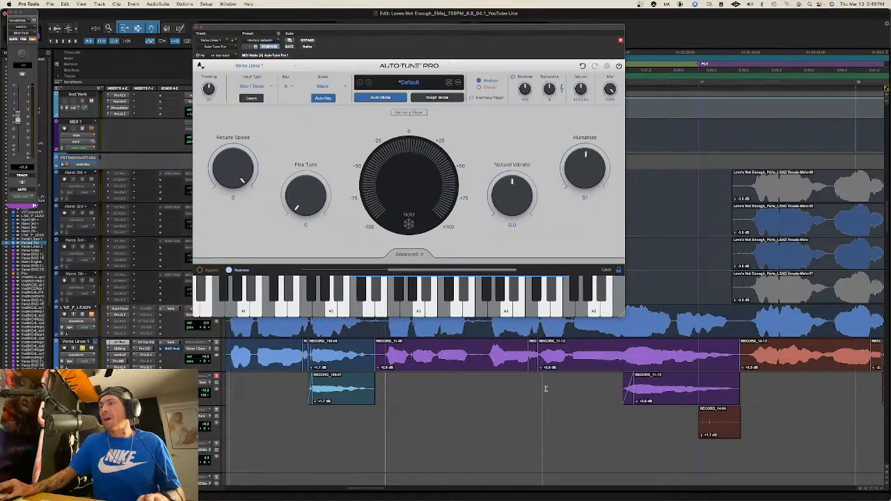
# - Place the edit cursor at the start of the first green verse clip, on the track below Verse Lines 1
pyautogui.press('r')
pyautogui.press('r')
pyautogui.press('r')
pyautogui.press('t')
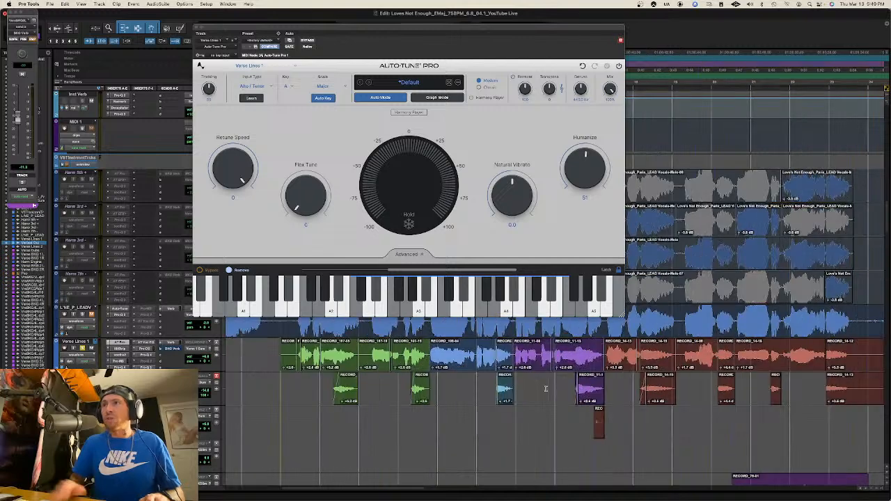
pyautogui.hscroll(1, 546, 389)
pyautogui.click(262, 384)
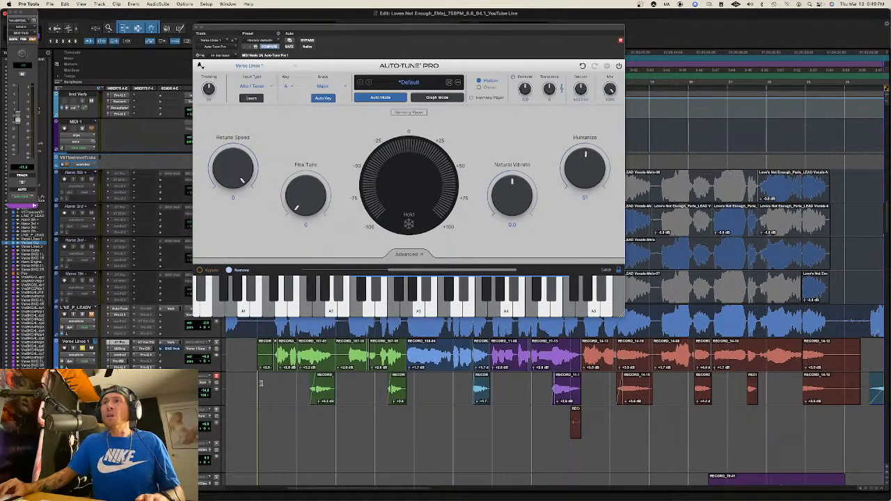
# - Reset Humanize to 0 and raise Retune Speed to 46 during playback, settling on 37
pyautogui.keyDown('alt'); pyautogui.click(597, 170); pyautogui.keyUp('alt')
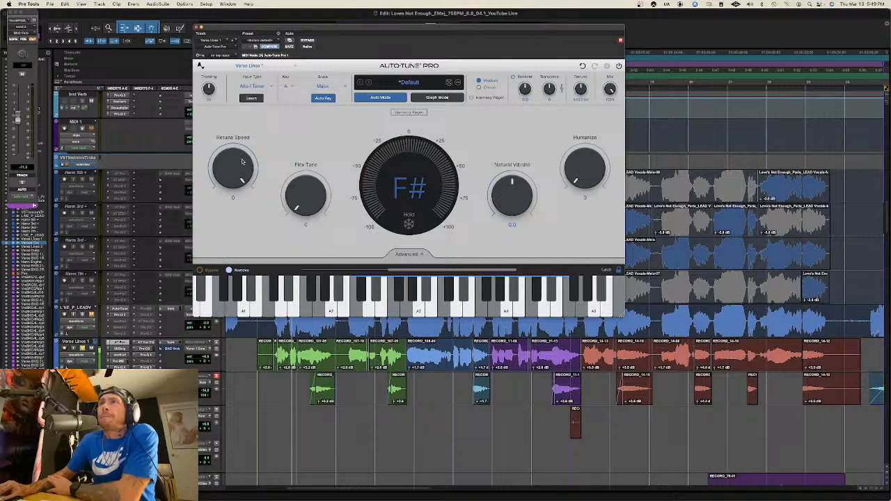
pyautogui.moveTo(242, 162); pyautogui.dragTo(239, 181)
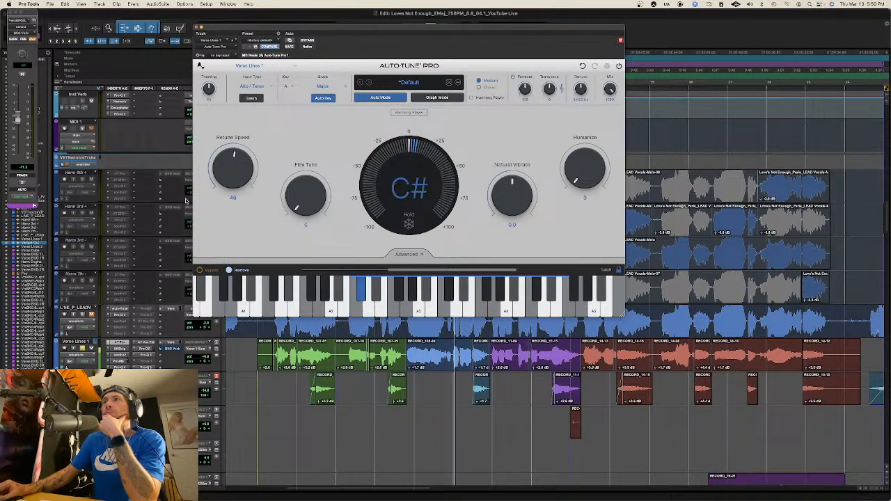
pyautogui.moveTo(230, 181); pyautogui.dragTo(231, 176)
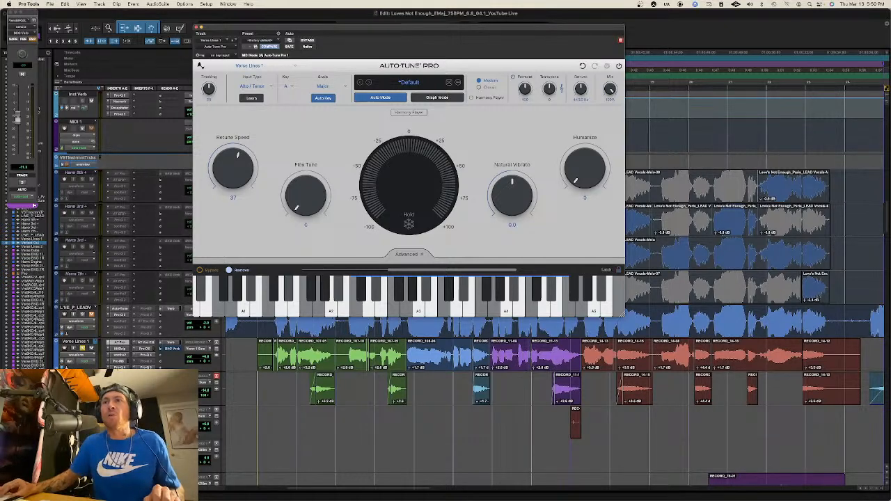
# - Check the Auto-Tune settings on the Verse Lines 2 track, and set Retune Speed to 50 on Verse Lines 1
pyautogui.click(120, 377)
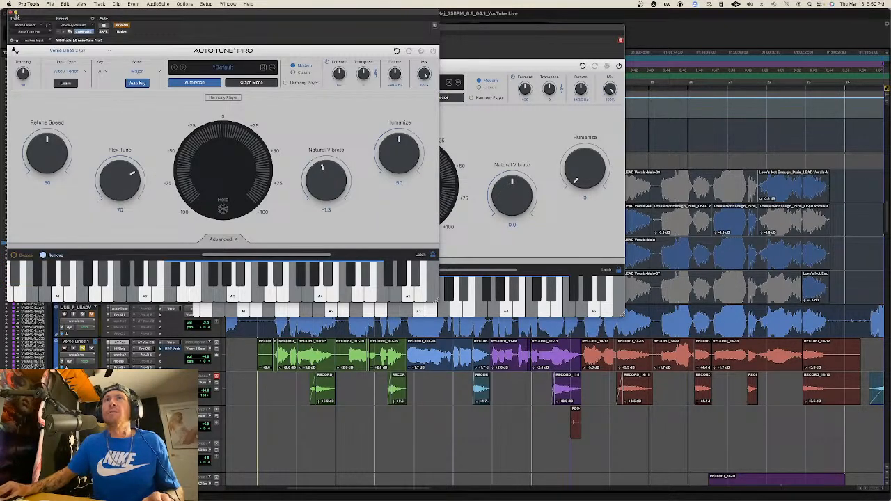
pyautogui.click(14, 14)
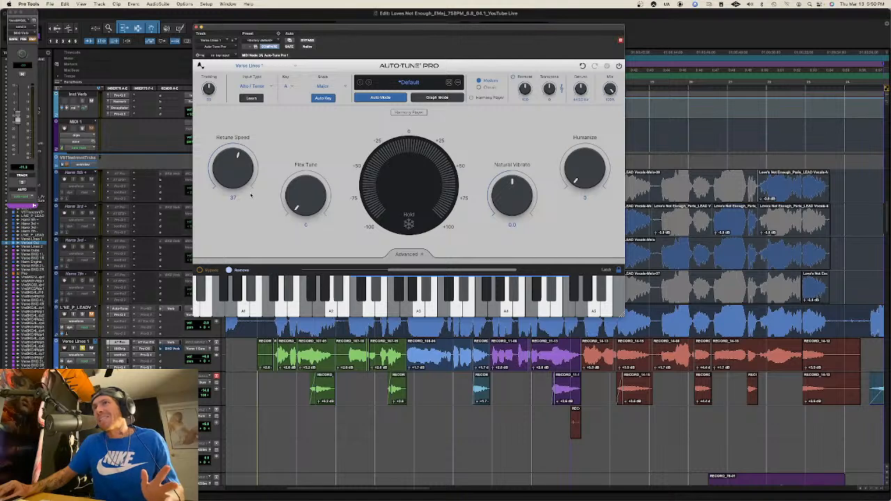
pyautogui.press('space')
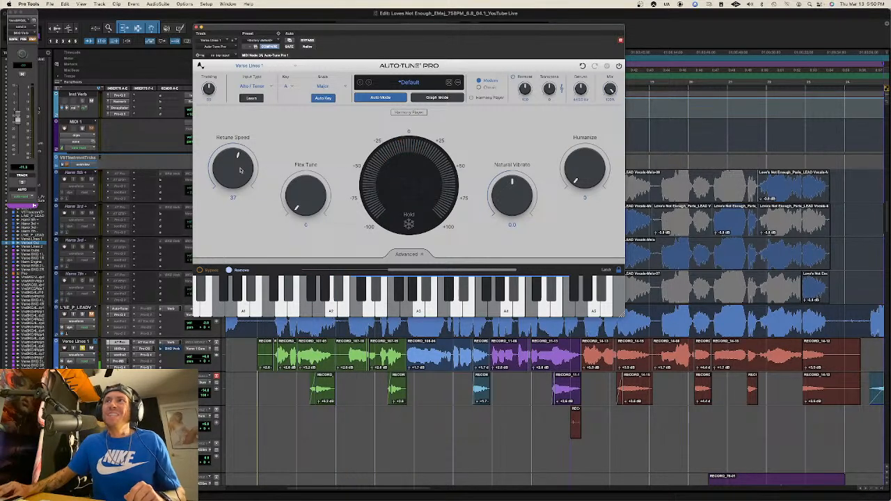
pyautogui.moveTo(241, 169)
pyautogui.moveTo(241, 170); pyautogui.dragTo(240, 172)
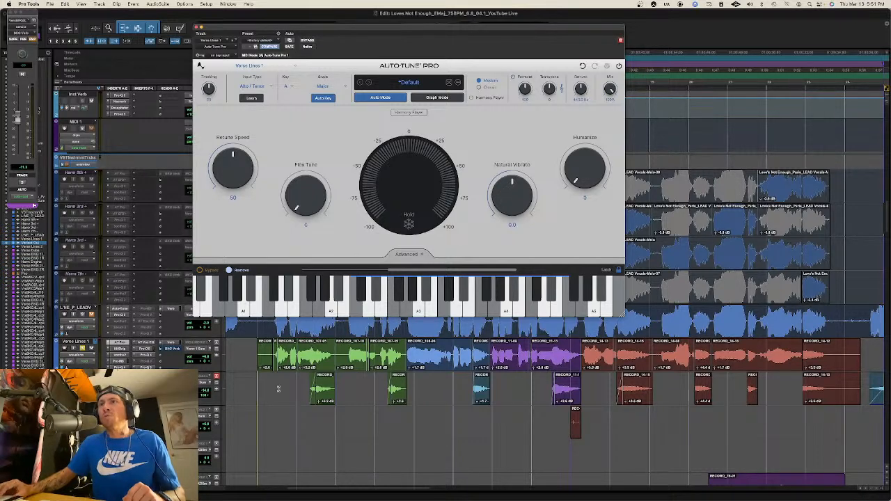
# - Play the verse from the start of the first green clip with Retune Speed at 50
pyautogui.press('t')
pyautogui.hscroll(10, 277, 389)
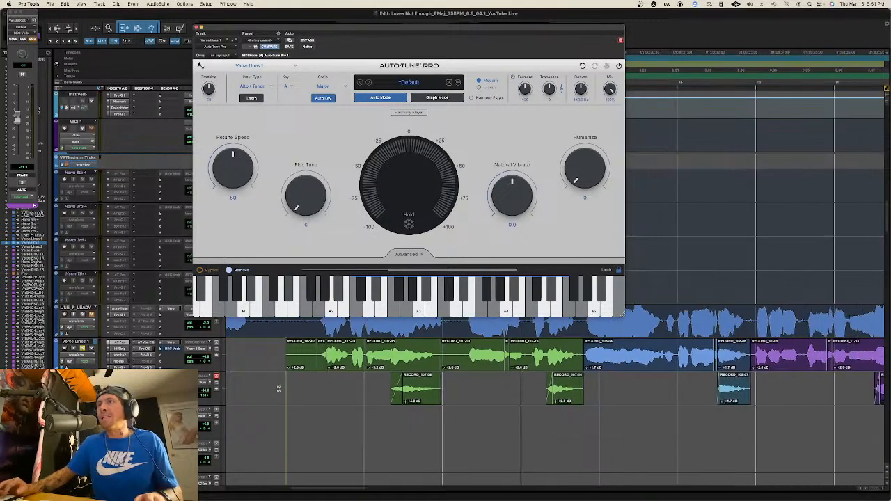
pyautogui.click(280, 346)
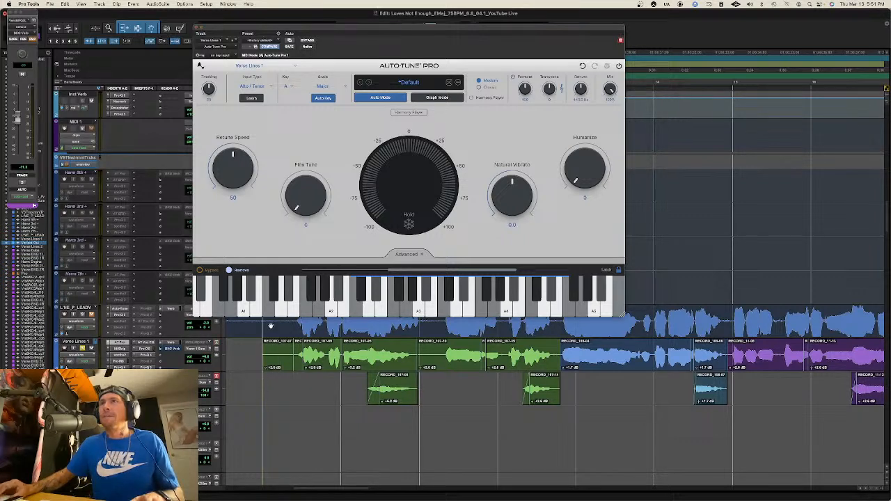
pyautogui.press('space')
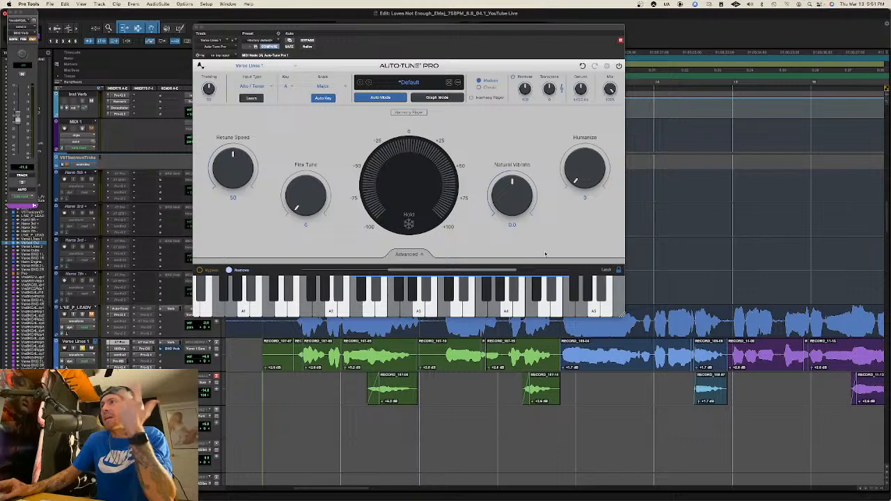
# - Audition Verse Lines 1 from the last green clip onward, and select the long blue clip that follows it
pyautogui.click(542, 349)
pyautogui.hscroll(5, 542, 348)
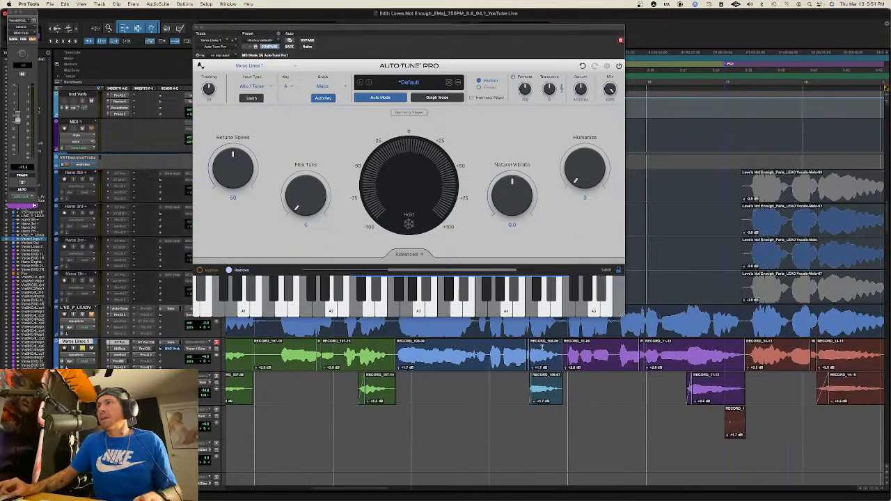
pyautogui.press('space')
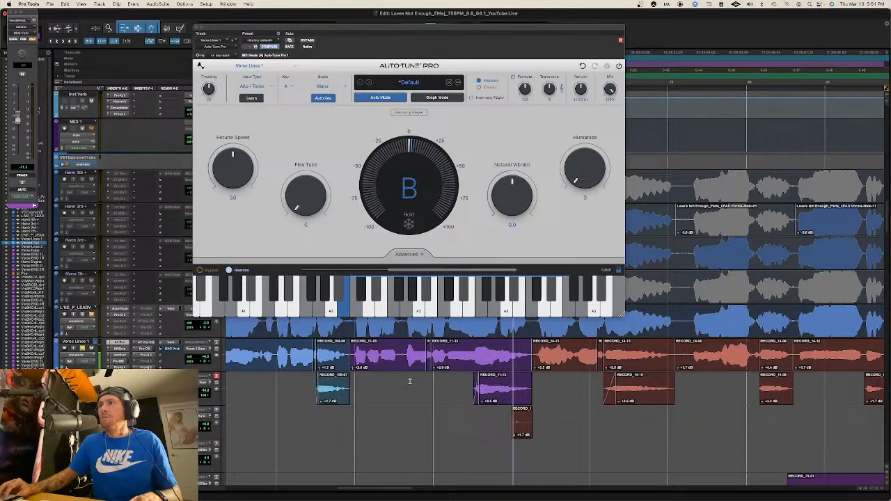
pyautogui.click(305, 363)
pyautogui.hscroll(-2, 319, 363)
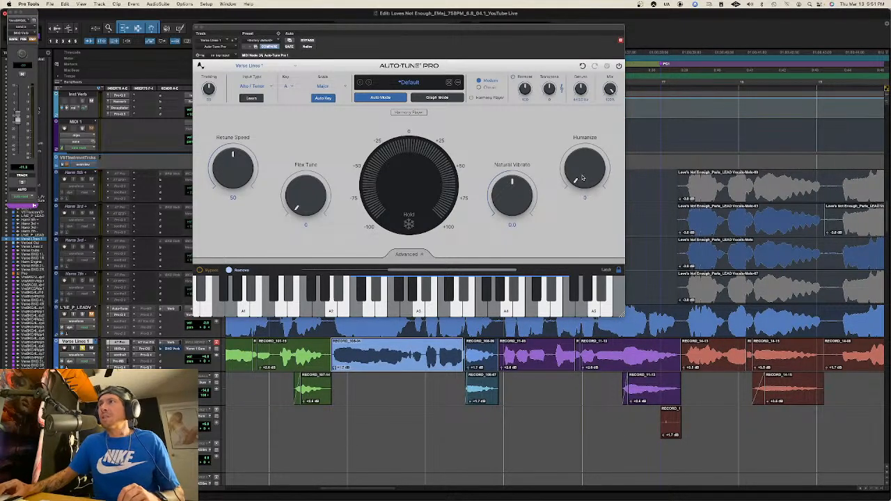
# - Set Humanize to 50 in Auto-Tune on Verse Lines 1
pyautogui.moveTo(582, 179)
pyautogui.moveTo(582, 179); pyautogui.dragTo(591, 154)
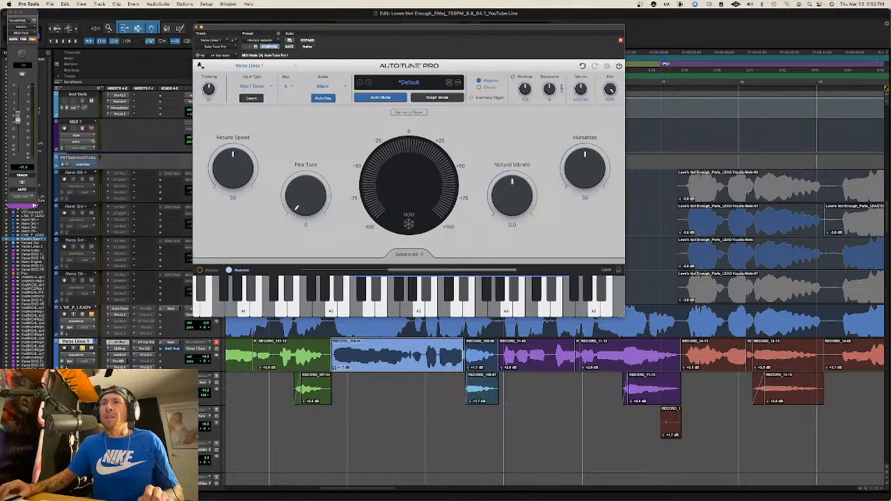
pyautogui.keyDown('shift'); pyautogui.click(119, 377); pyautogui.keyUp('shift')
pyautogui.moveTo(206, 13); pyautogui.dragTo(0, 171)
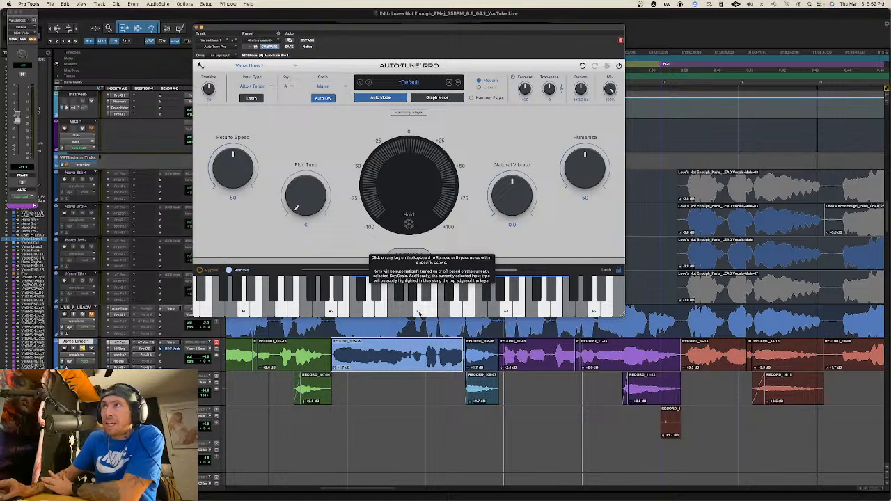
# - Try Flex Tune at 46 with Retune Speed and Humanize kept at 50, and return Flex Tune to 0
pyautogui.moveTo(307, 198); pyautogui.dragTo(307, 189)
pyautogui.moveTo(311, 163); pyautogui.dragTo(311, 155)
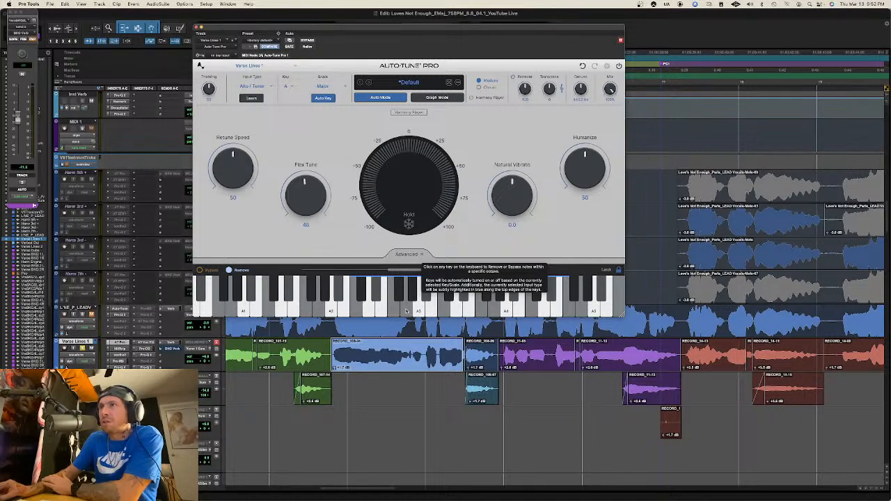
pyautogui.moveTo(309, 186); pyautogui.dragTo(293, 260)
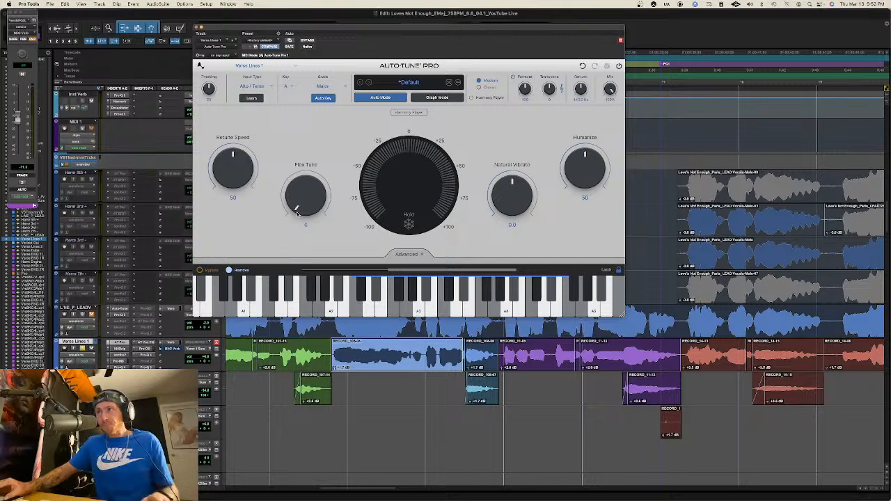
# - Select the Verse Lines 1 clips from the short second green clip through the last blue clip, and play the selection
pyautogui.hscroll(-5, 364, 443)
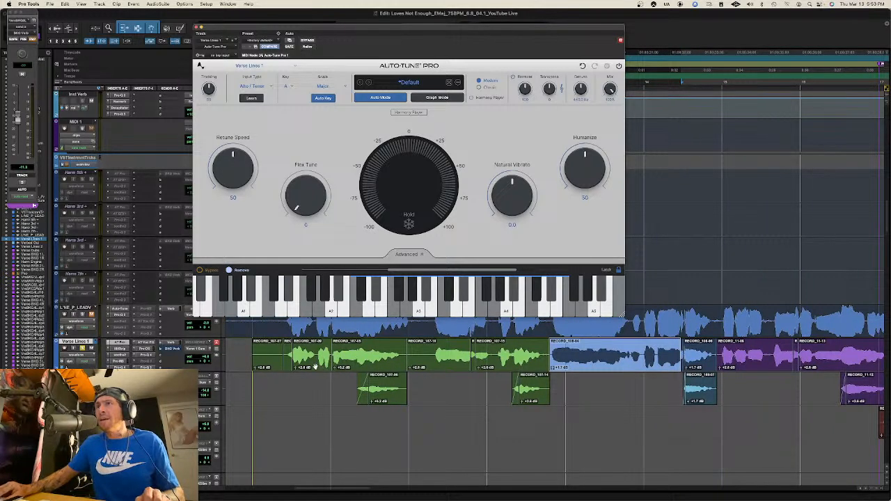
pyautogui.click(315, 366)
pyautogui.click(288, 367)
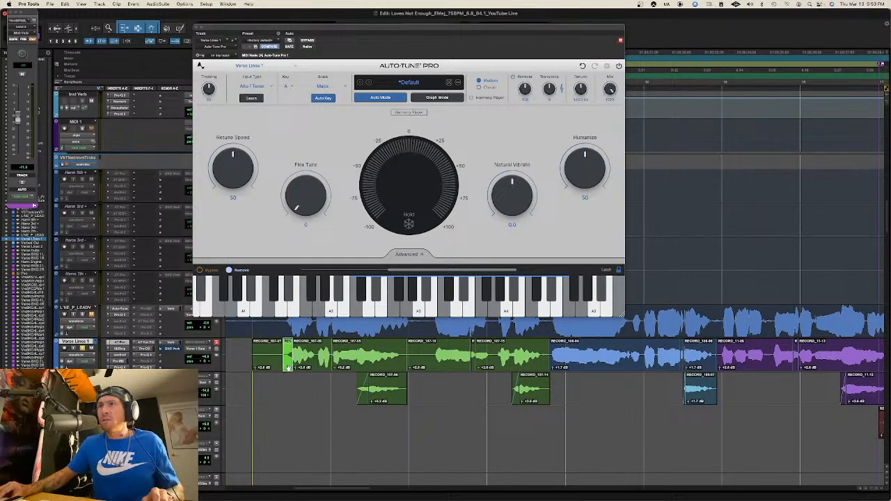
pyautogui.keyDown('shift'); pyautogui.click(607, 364); pyautogui.keyUp('shift')
pyautogui.keyDown('shift'); pyautogui.click(696, 363); pyautogui.keyUp('shift')
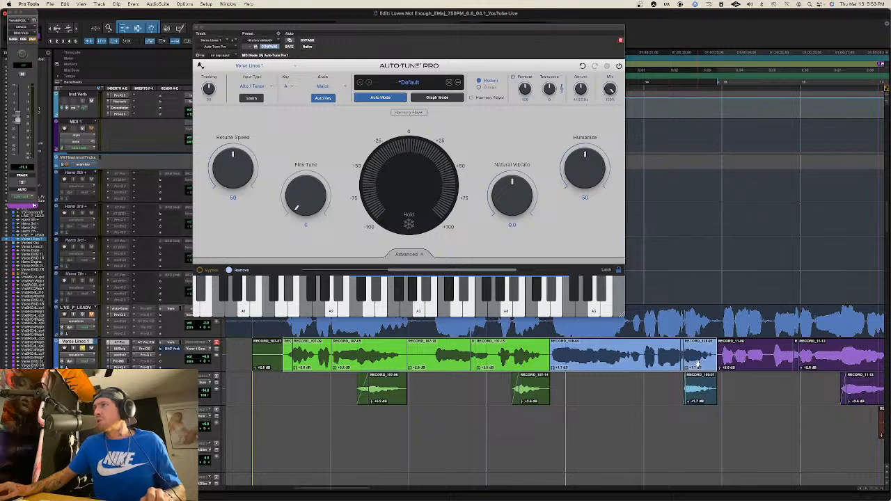
pyautogui.press('space')
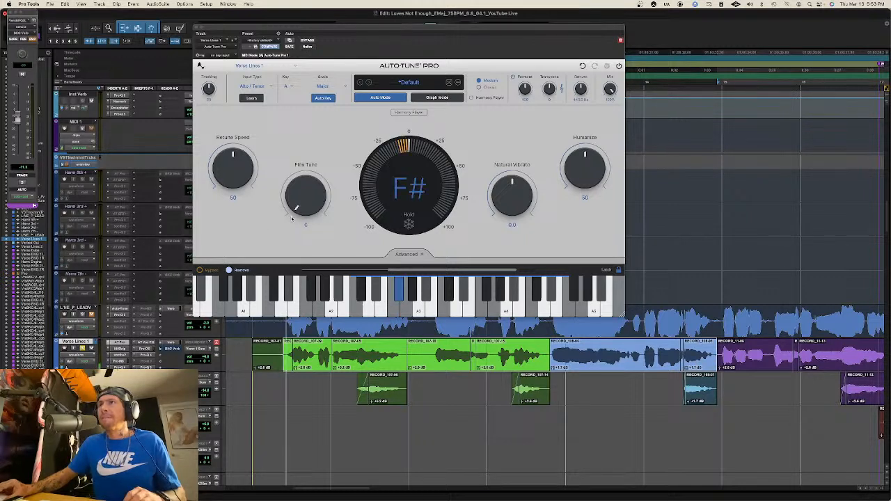
# - Audition the latter part of the green Verse Lines 1 clip above the first clip on the track below, trying Flex Tune at 70 and returning it to 0
pyautogui.moveTo(303, 216); pyautogui.dragTo(303, 297)
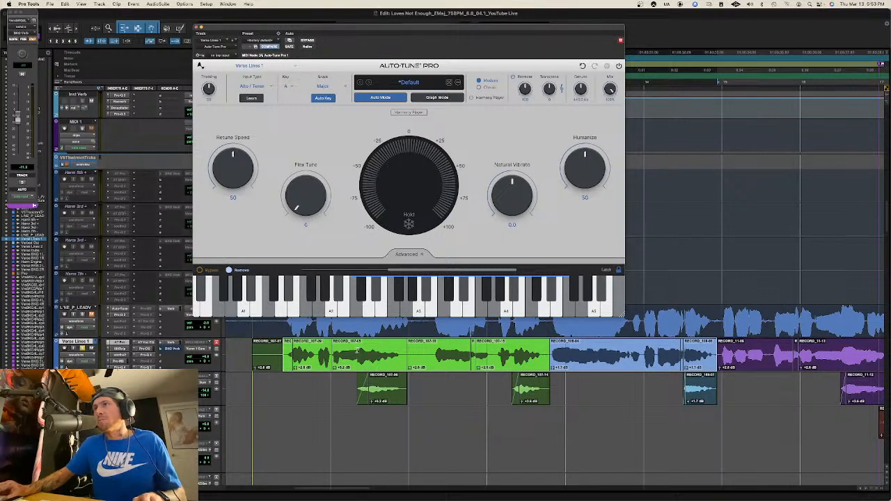
pyautogui.moveTo(357, 352); pyautogui.dragTo(404, 348)
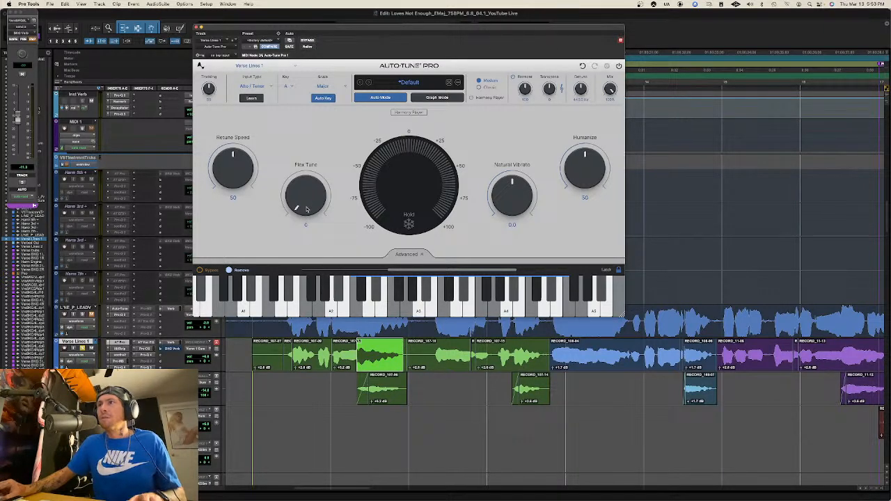
pyautogui.press('space')
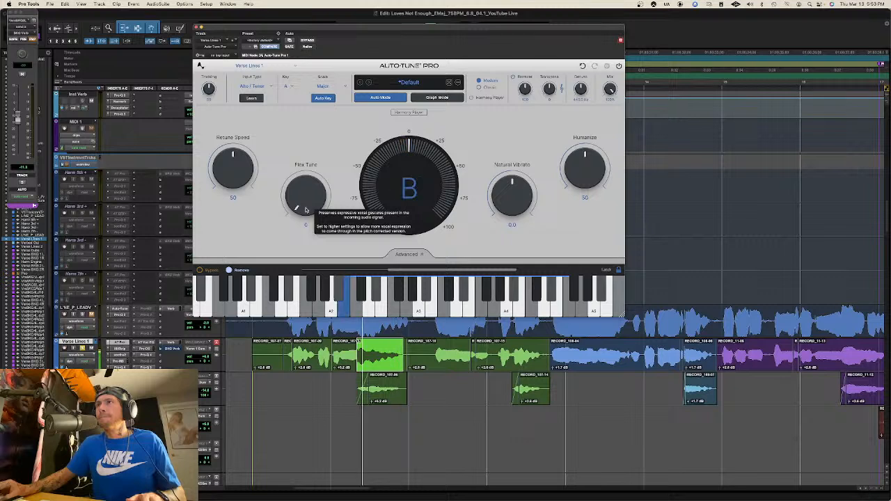
pyautogui.moveTo(305, 209); pyautogui.dragTo(312, 149)
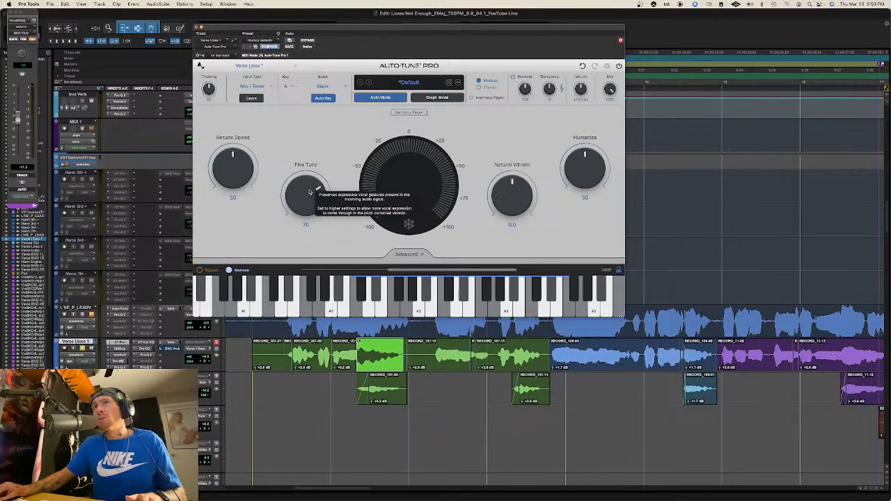
pyautogui.moveTo(310, 192); pyautogui.dragTo(323, 234)
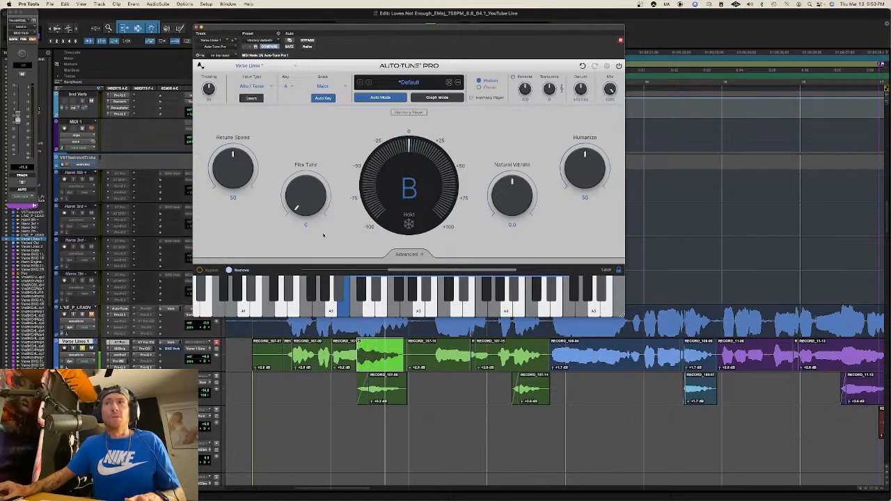
# - Select that whole green Verse Lines 1 clip, audition it, and set Flex Tune to 70 during playback
pyautogui.click(339, 362)
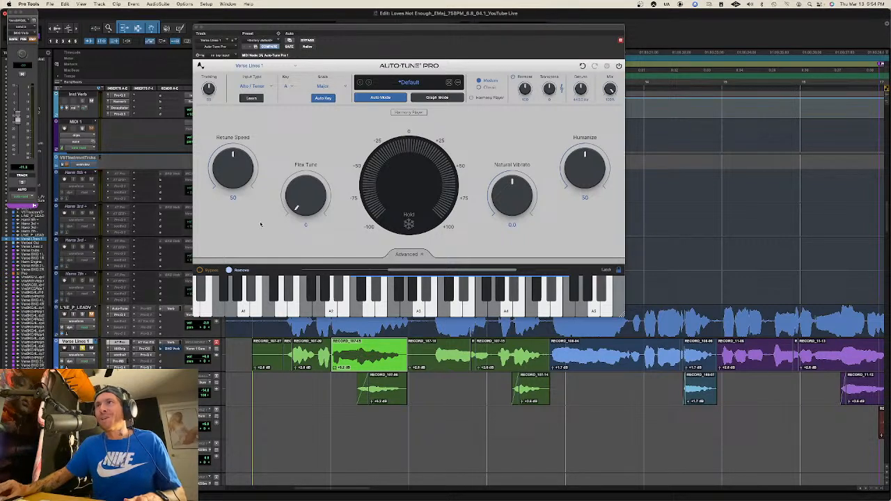
pyautogui.press('space')
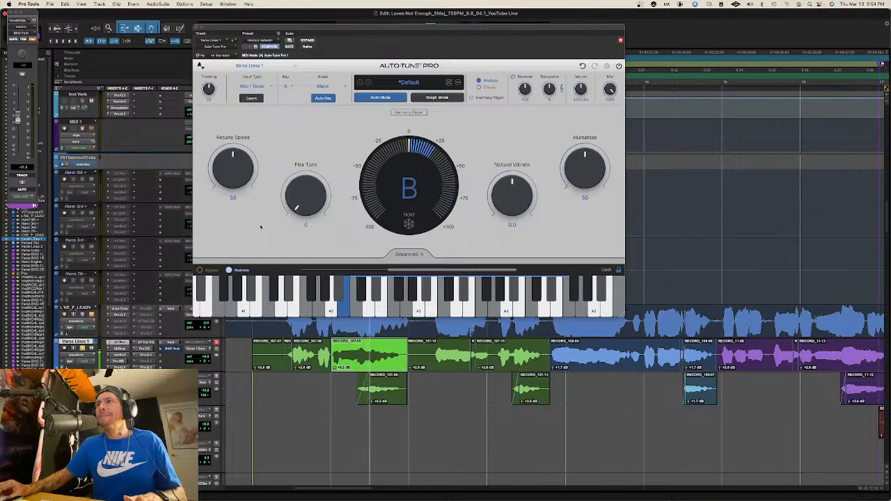
pyautogui.press('space')
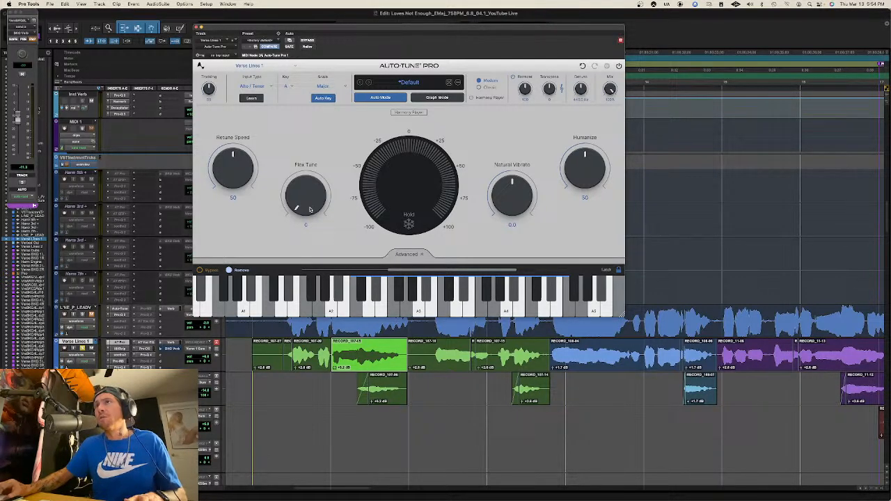
pyautogui.press('space')
pyautogui.moveTo(311, 209); pyautogui.dragTo(315, 148)
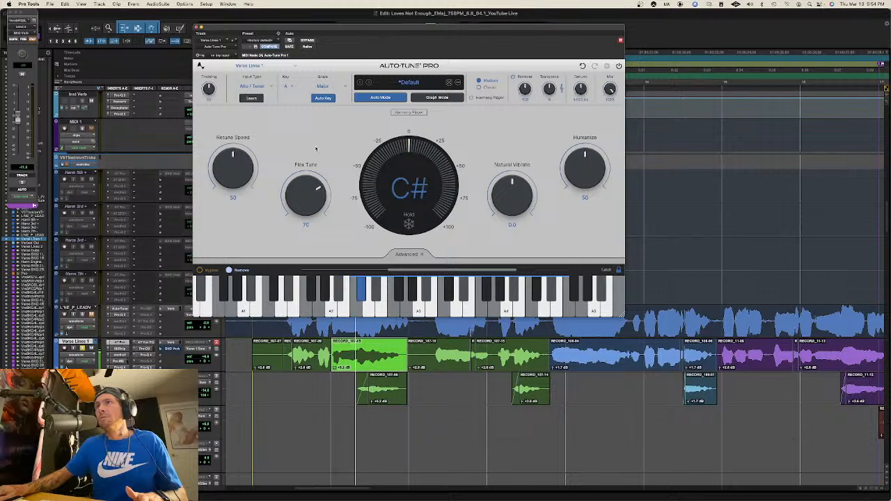
# - Play the vocals from the start of the first green clip, following the timeline into the verse's later clips
pyautogui.click(252, 387)
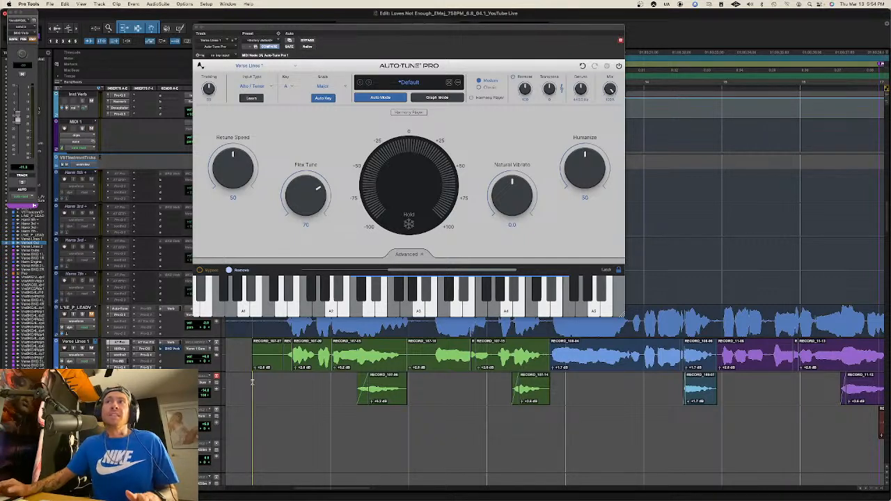
pyautogui.press('space')
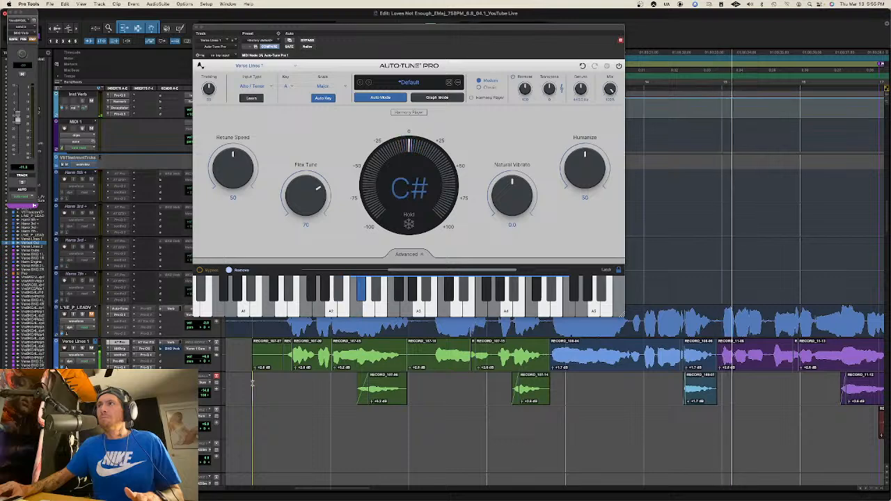
pyautogui.hscroll(3, 319, 370)
pyautogui.hscroll(2, 320, 370)
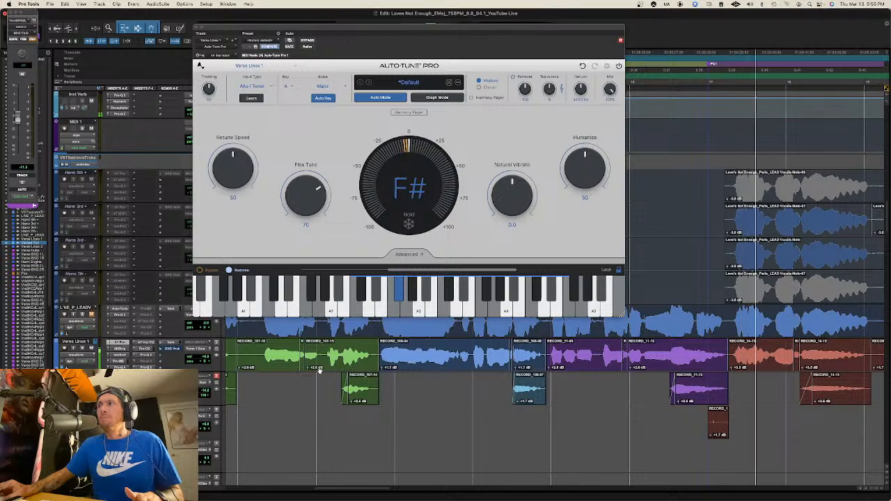
pyautogui.press('r')
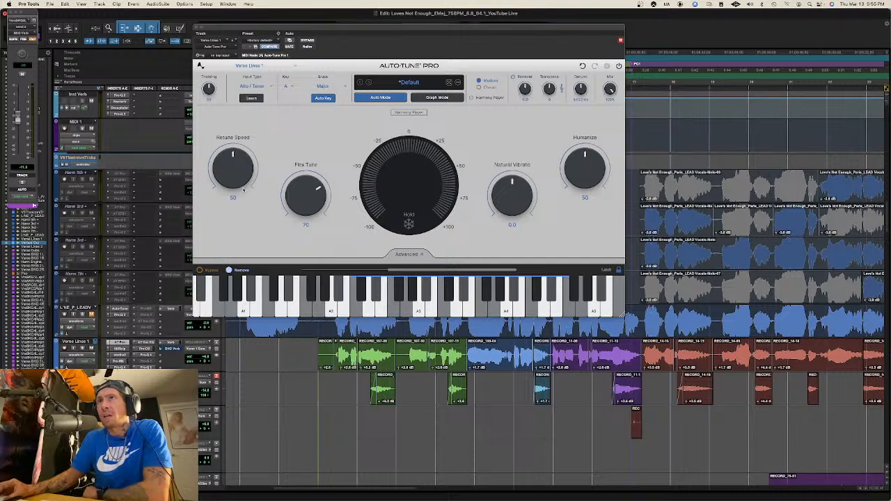
# - Try Retune Speed 10, Flex Tune 0 and Humanize 0 on Verse Lines 1, and undo all three changes
pyautogui.moveTo(241, 187); pyautogui.dragTo(252, 168)
pyautogui.moveTo(301, 197); pyautogui.dragTo(371, 322)
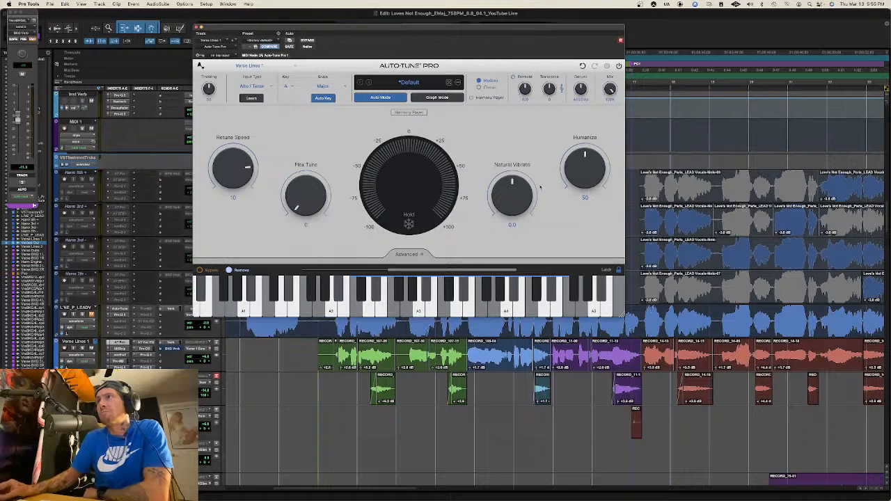
pyautogui.moveTo(585, 162); pyautogui.dragTo(571, 358)
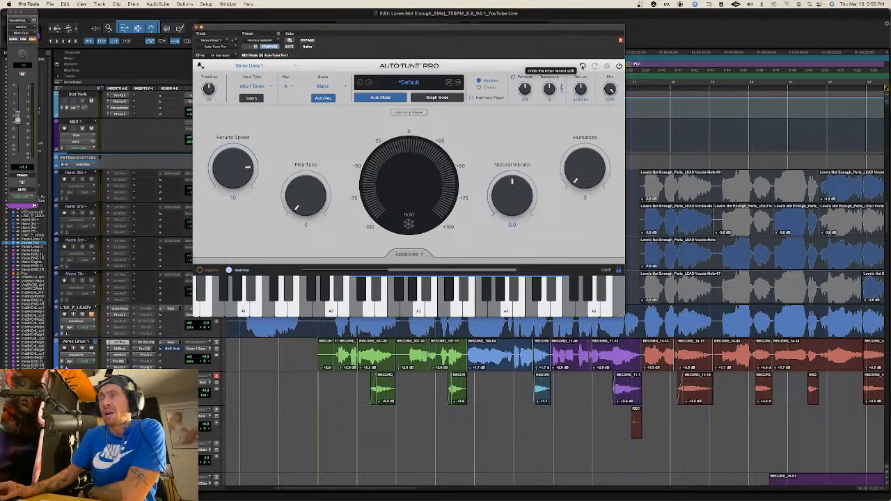
pyautogui.click(582, 66)
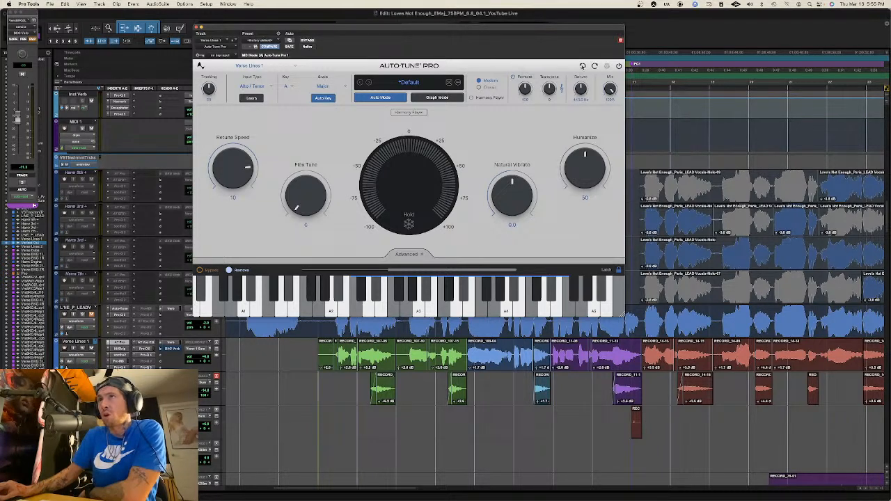
pyautogui.click(582, 66)
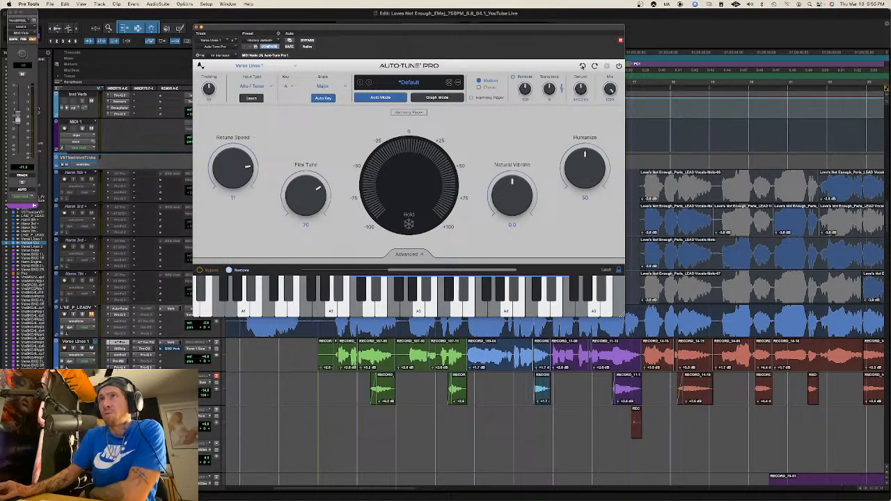
pyautogui.click(582, 66)
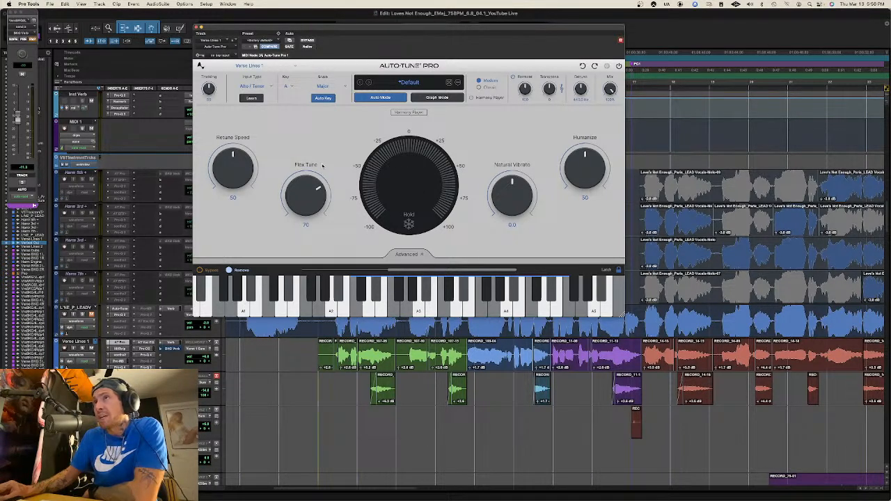
# - Try Humanize at 100 on Verse Lines 1 and return it to 50
pyautogui.moveTo(322, 165)
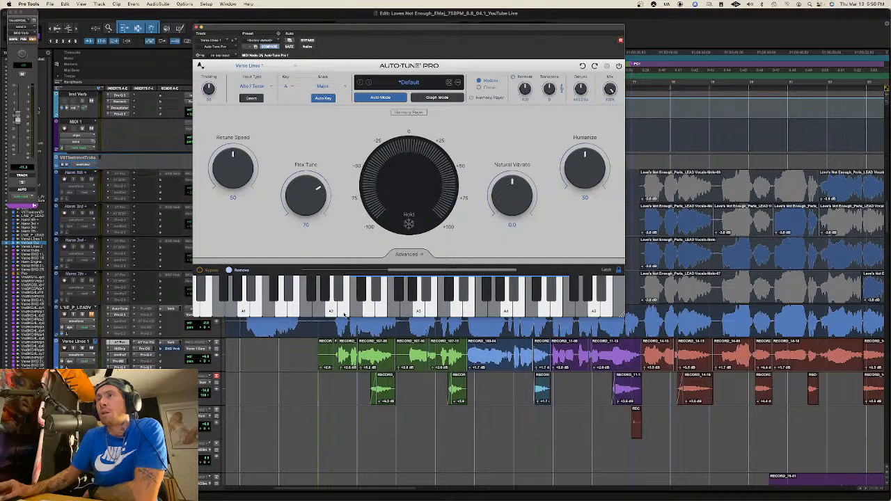
pyautogui.moveTo(327, 296)
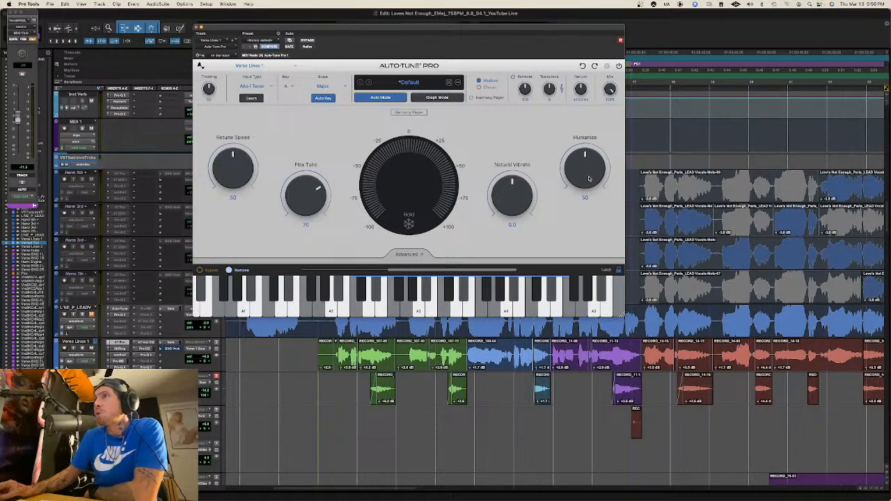
pyautogui.moveTo(584, 179)
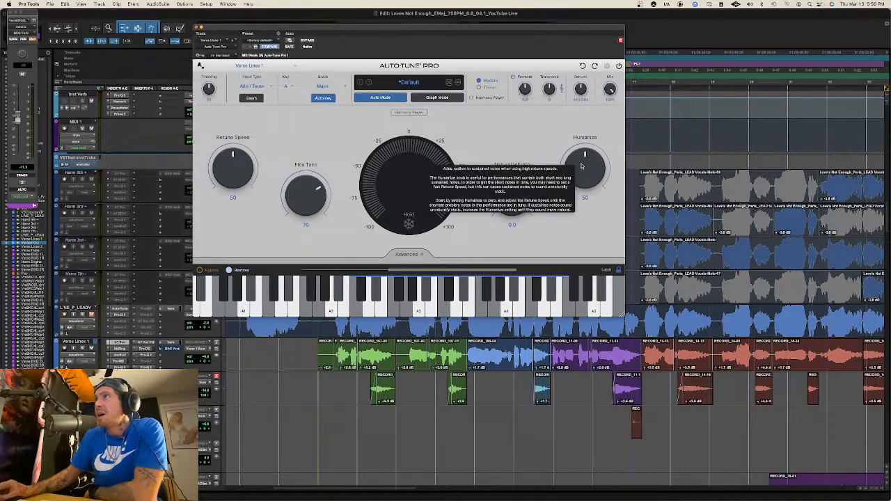
pyautogui.moveTo(585, 174); pyautogui.dragTo(591, 127)
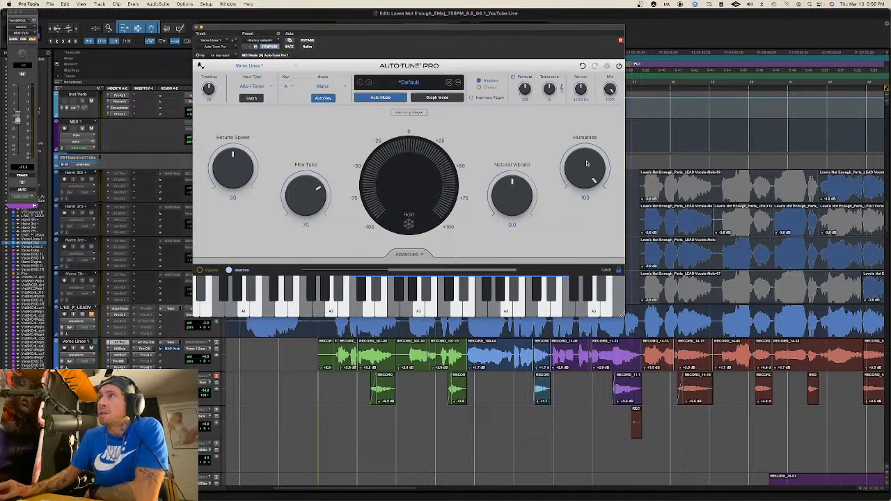
pyautogui.moveTo(588, 170); pyautogui.dragTo(584, 207)
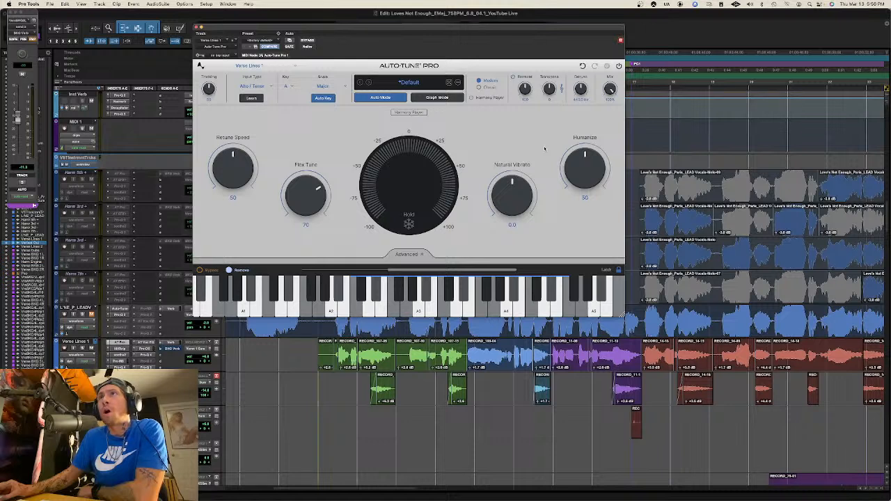
# - Review Auto-Tune's Input Type options, from Soprano to Bass Inst., keeping Alto / Tenor selected
pyautogui.click(260, 86)
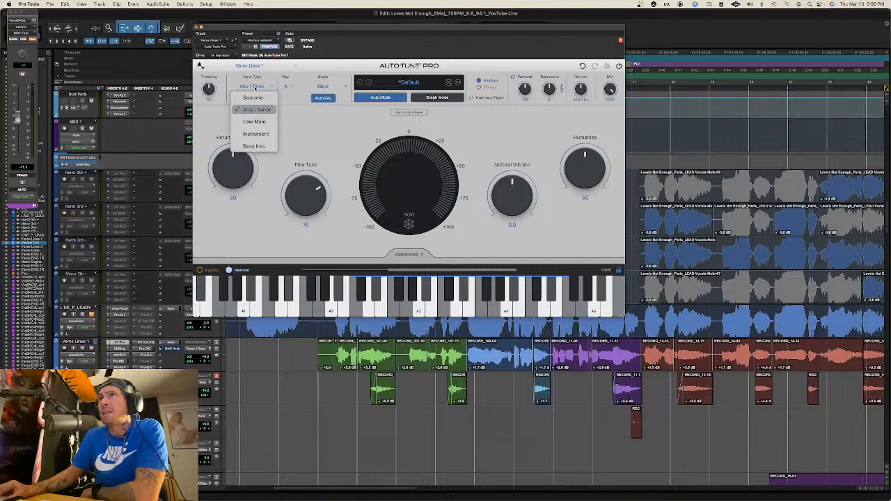
pyautogui.click(255, 87)
pyautogui.click(255, 87)
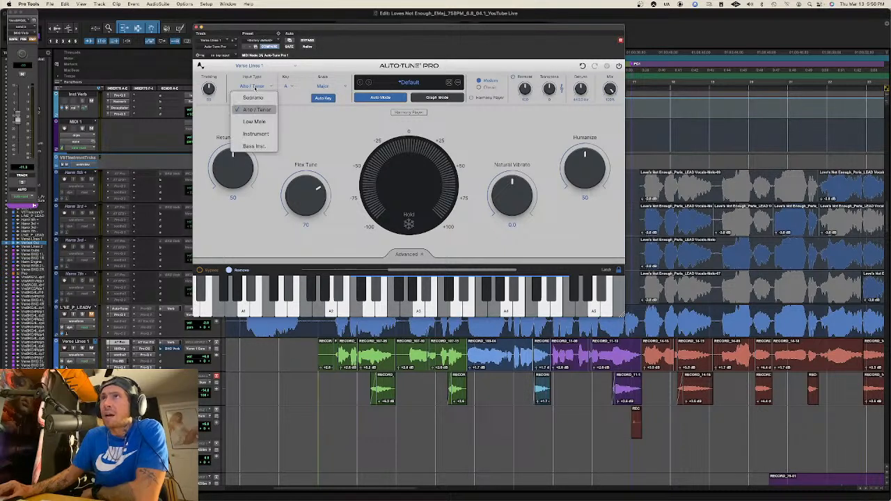
pyautogui.click(255, 87)
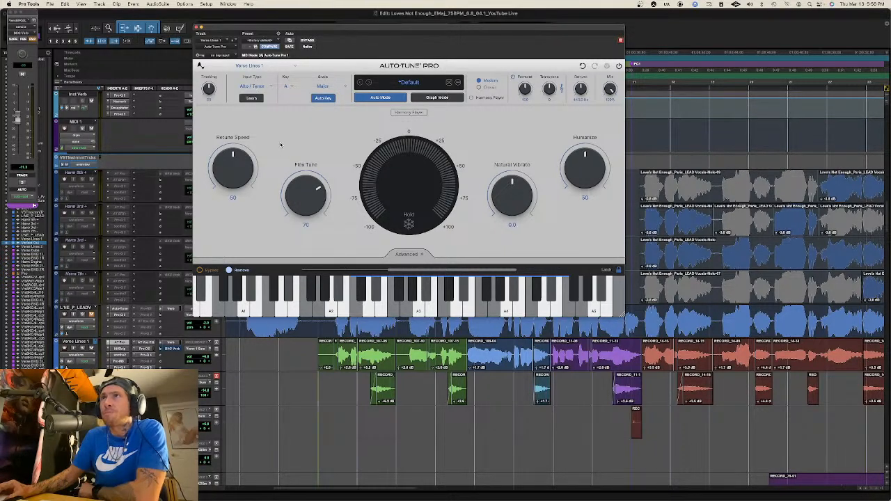
pyautogui.click(252, 87)
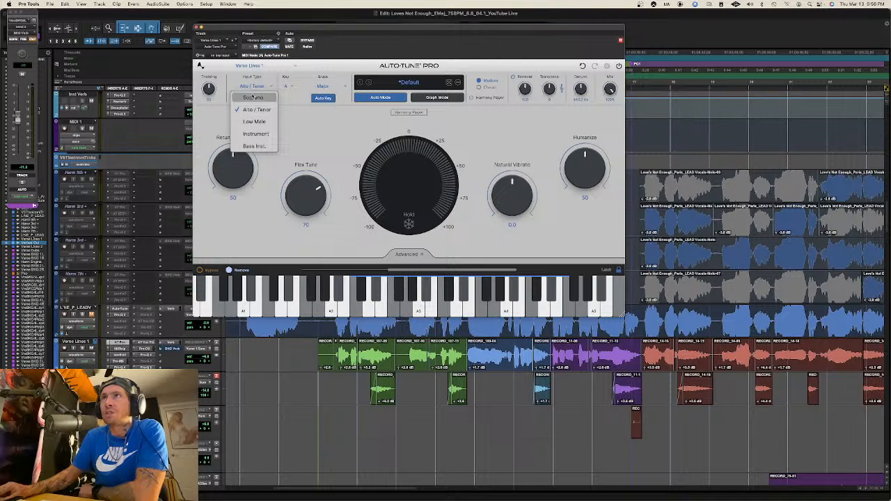
pyautogui.click(336, 132)
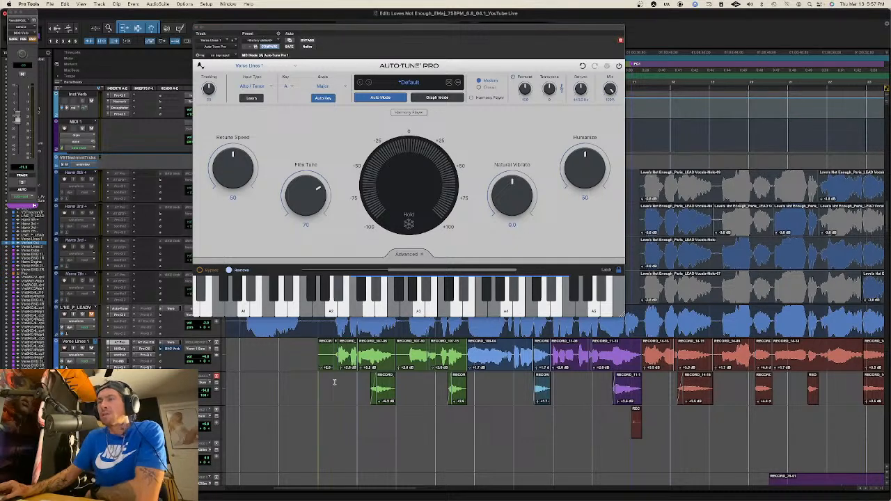
pyautogui.hscroll(1, 334, 382)
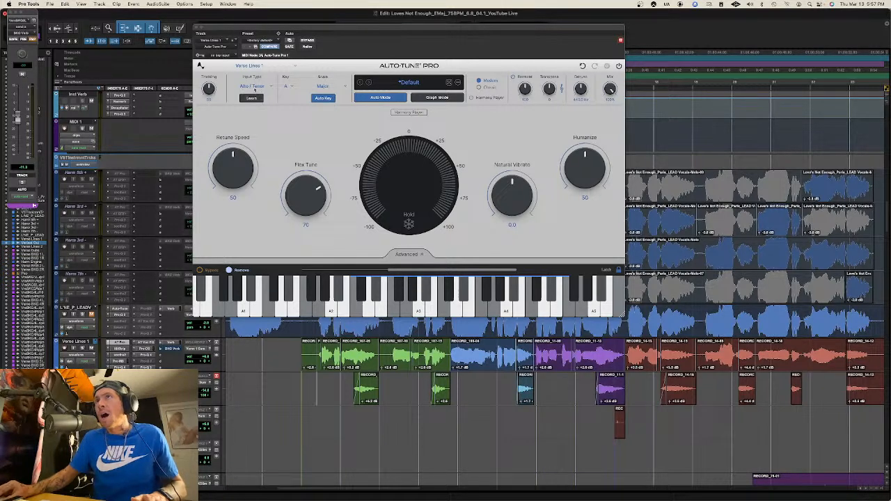
pyautogui.click(258, 87)
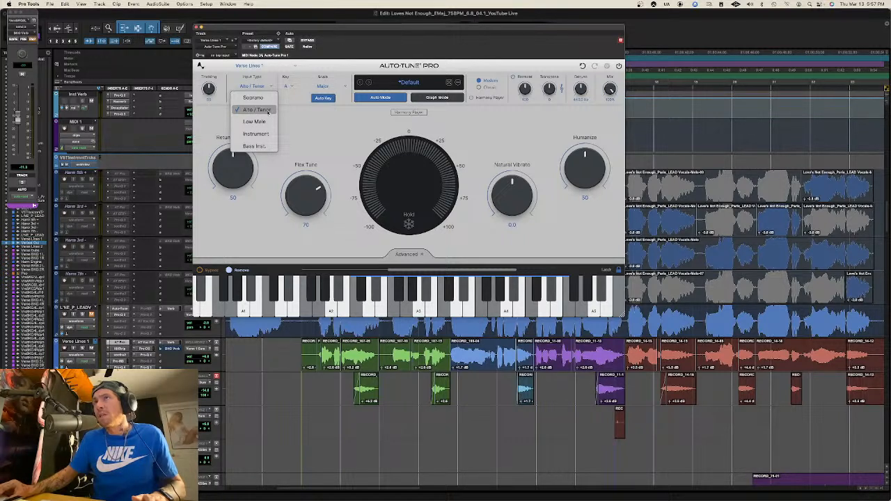
pyautogui.click(265, 111)
pyautogui.click(251, 86)
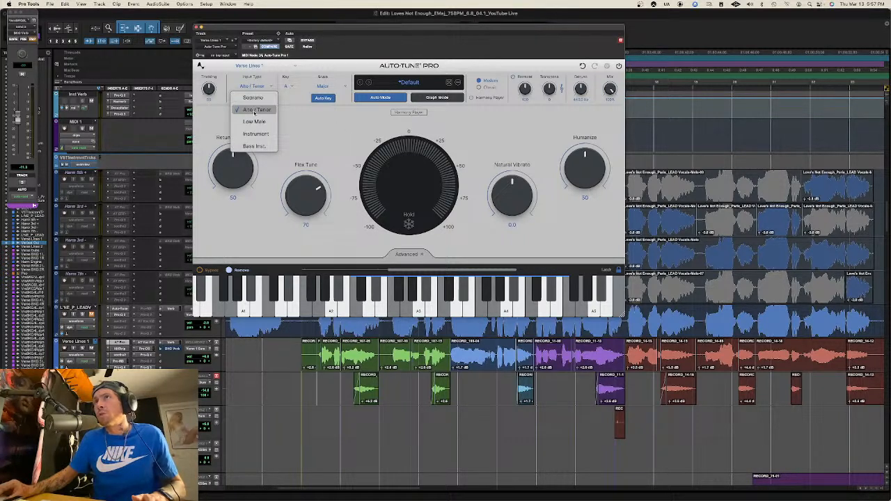
pyautogui.click(324, 126)
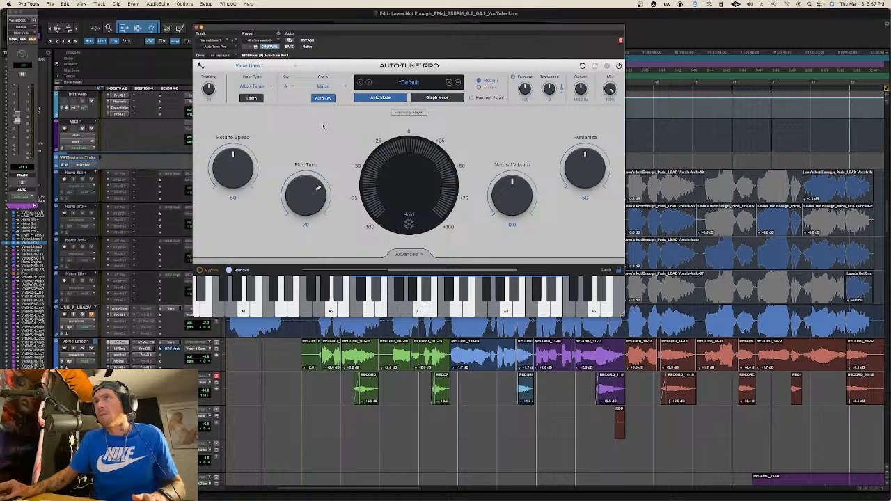
pyautogui.click(255, 87)
pyautogui.click(329, 141)
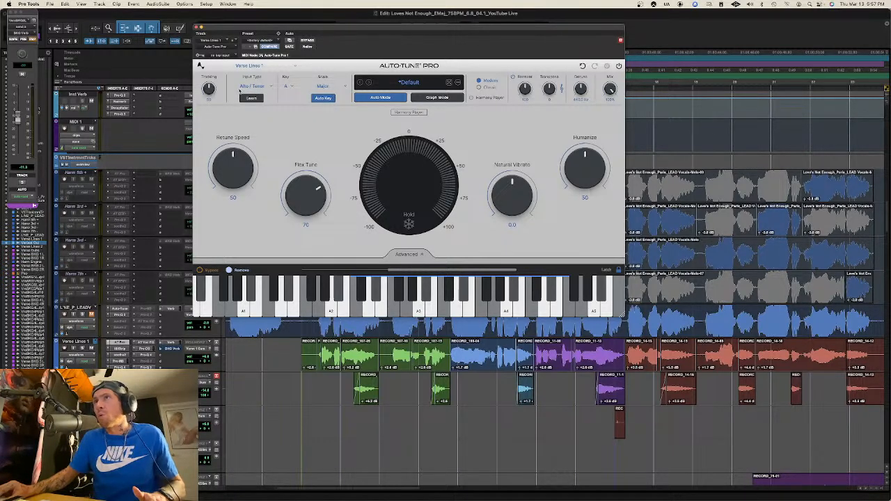
# - Open Auto-Tune EFX+ on the Verse BKG 1 R track, with the edit position at the start of the second verse
pyautogui.hscroll(5, 493, 417)
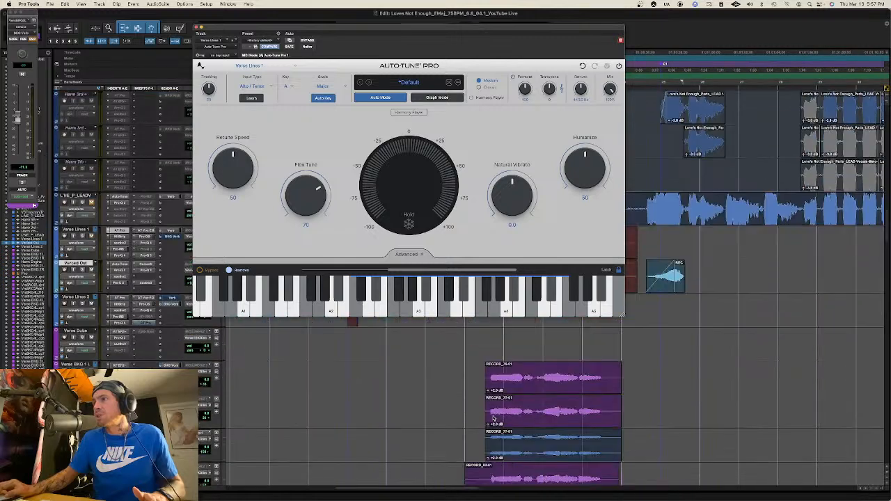
pyautogui.scroll(-5, 493, 418)
pyautogui.hscroll(5, 493, 417)
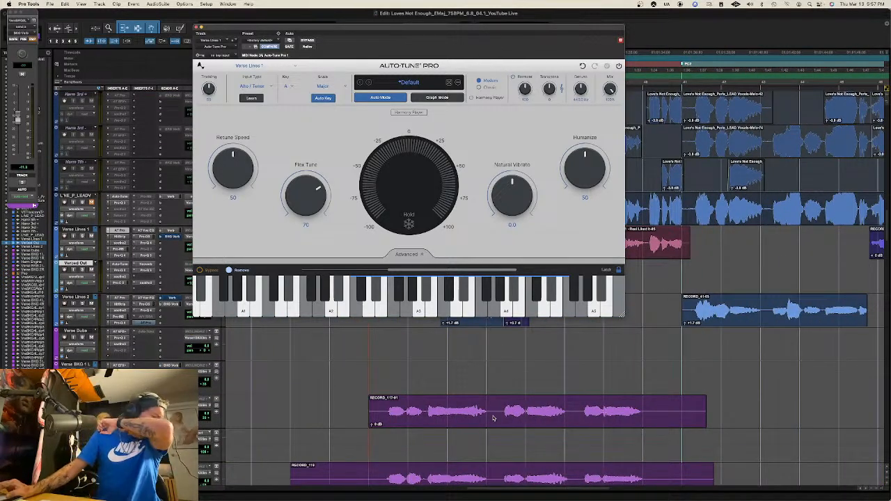
pyautogui.click(372, 433)
pyautogui.click(120, 399)
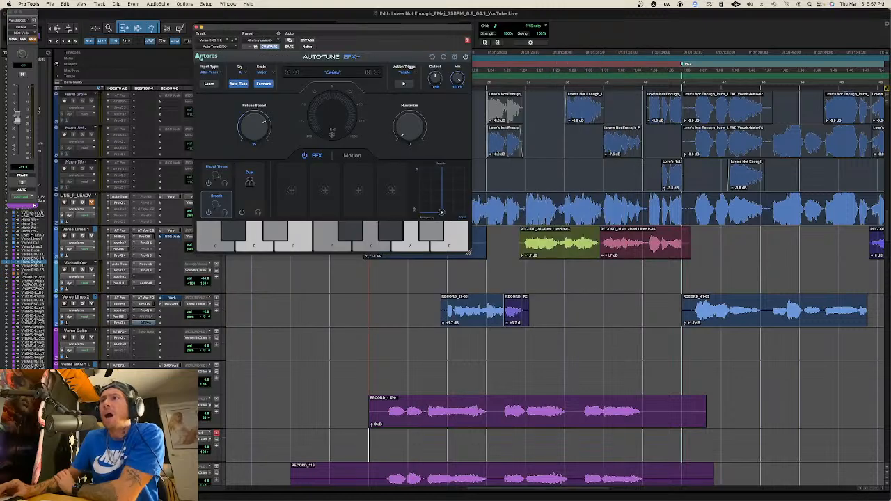
# - Open Auto-Tune Artist on the Verse BKG 4 L background vocal track in the second verse
pyautogui.scroll(-15, 880, 443)
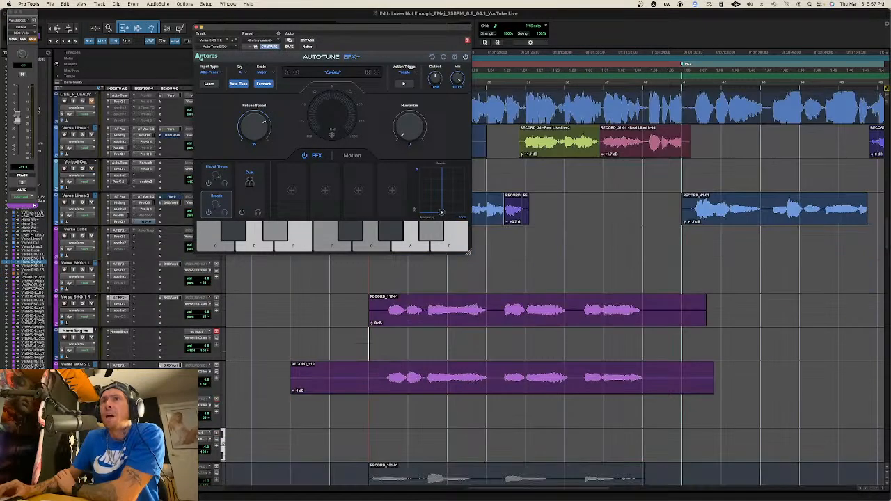
pyautogui.hscroll(1, 349, 351)
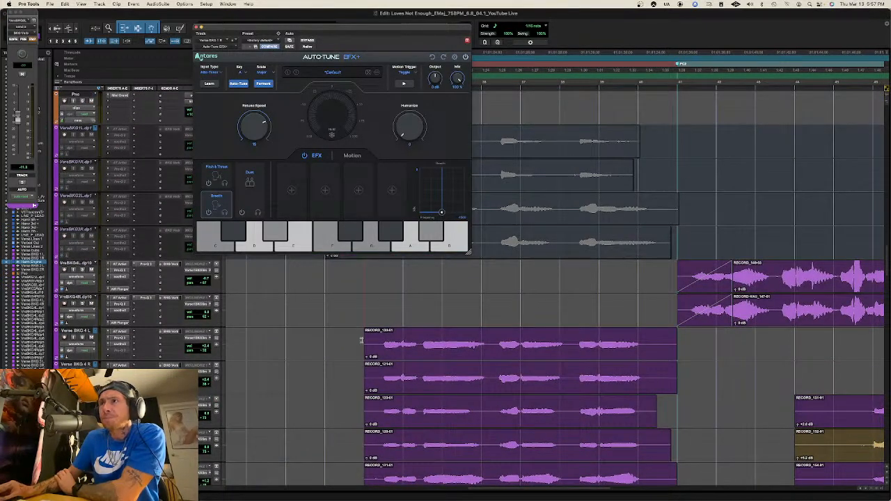
pyautogui.click(361, 340)
pyautogui.click(115, 332)
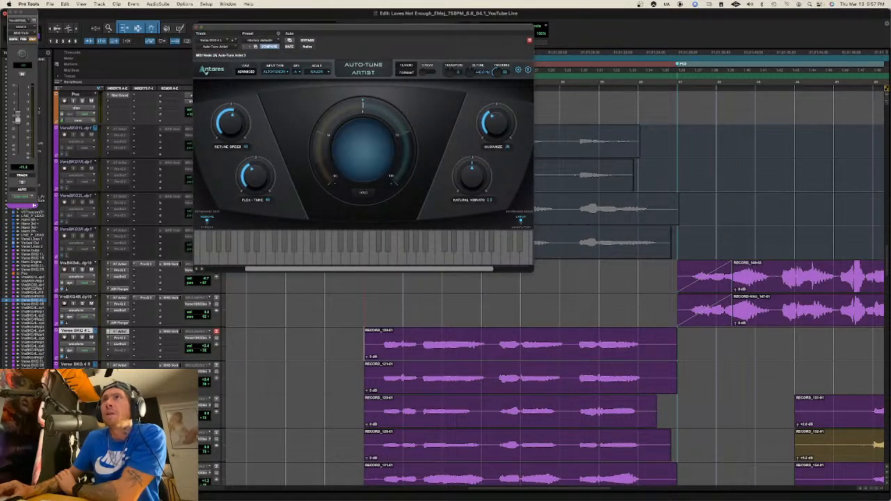
# - Inspect Auto-Tune Artist on VersBKG4L.dp1 while playing the second-verse background vocals, and close the plugin window
pyautogui.click(120, 399)
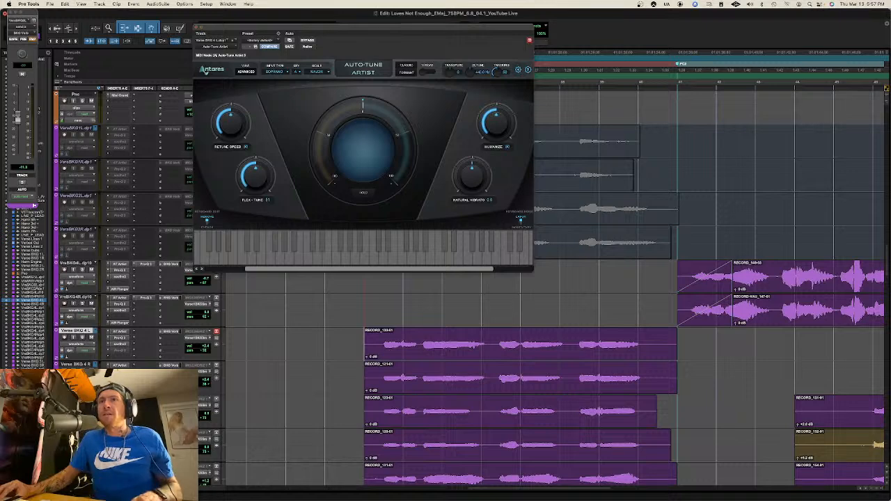
pyautogui.press('space')
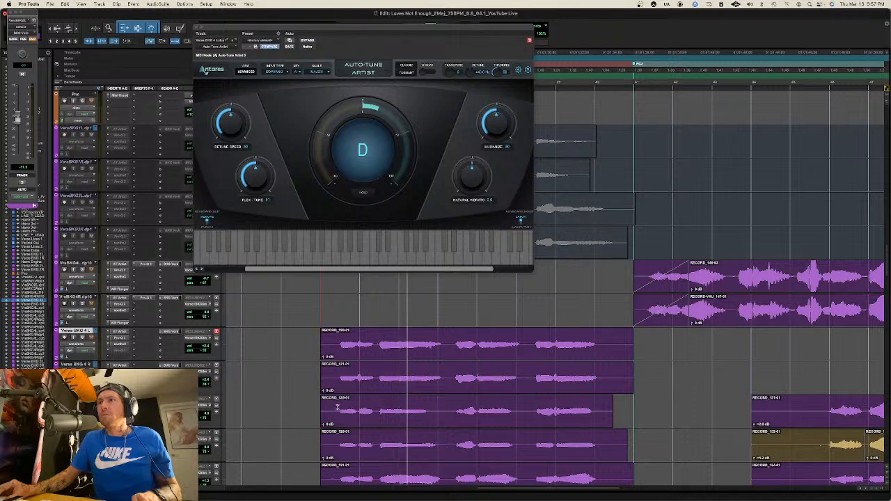
pyautogui.moveTo(323, 24); pyautogui.dragTo(279, 107)
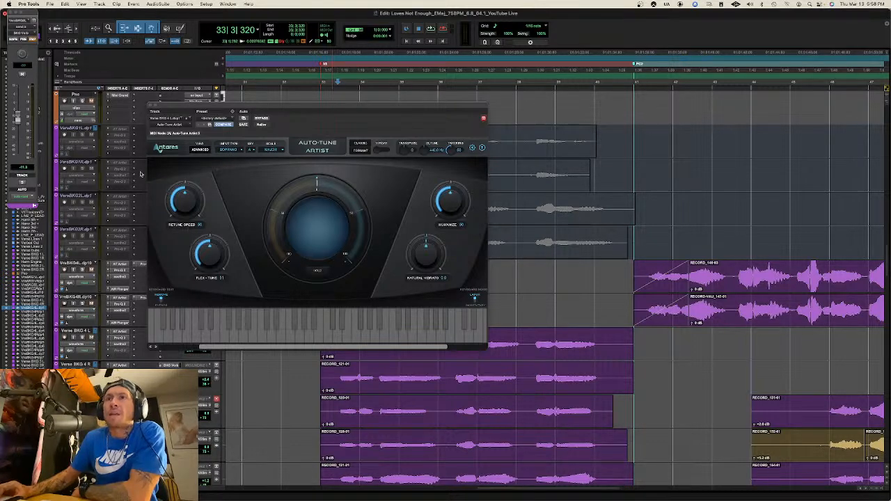
pyautogui.scroll(-1, 151, 91)
pyautogui.click(151, 108)
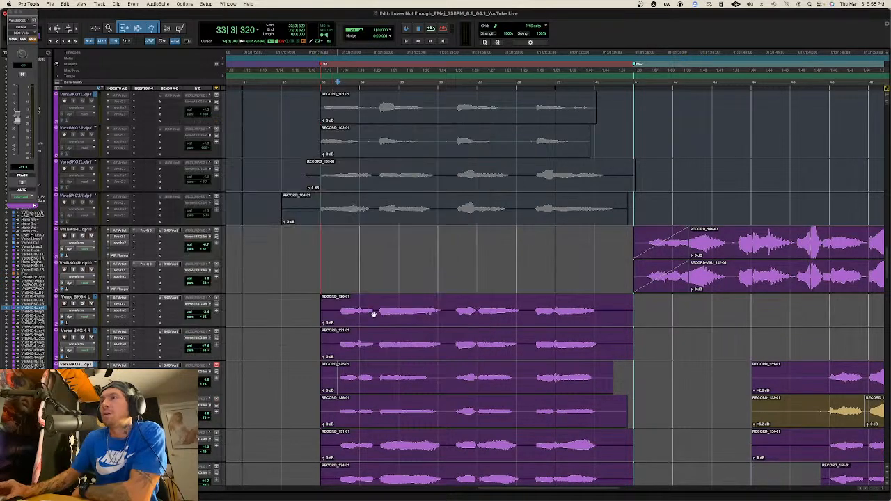
# - Return to the first verse, review Auto-Tune Pro's Input Type on Verse Lines 1, and close the plugin window
pyautogui.hscroll(-3, 373, 315)
pyautogui.scroll(10, 373, 315)
pyautogui.scroll(5, 373, 316)
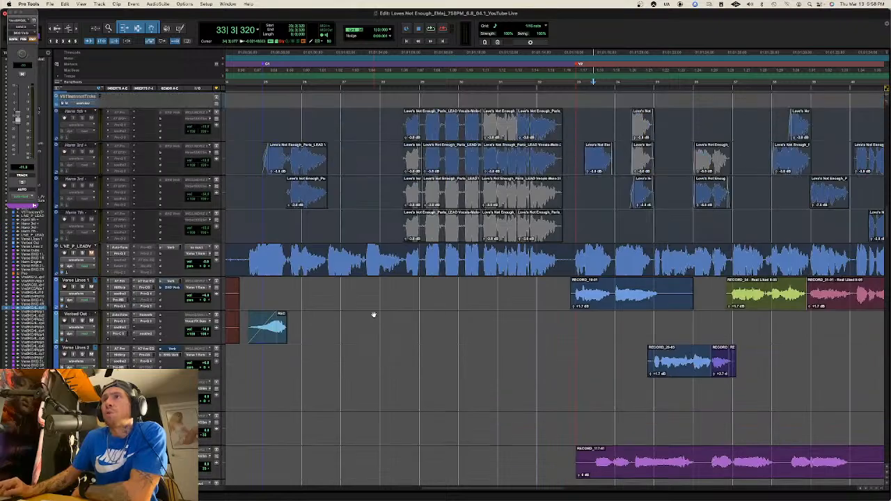
pyautogui.hscroll(-10, 373, 316)
pyautogui.hscroll(-5, 373, 315)
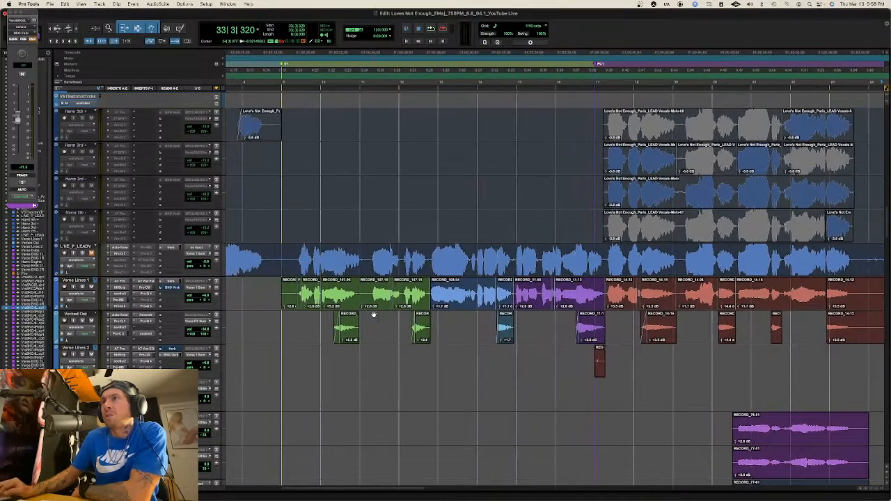
pyautogui.click(290, 316)
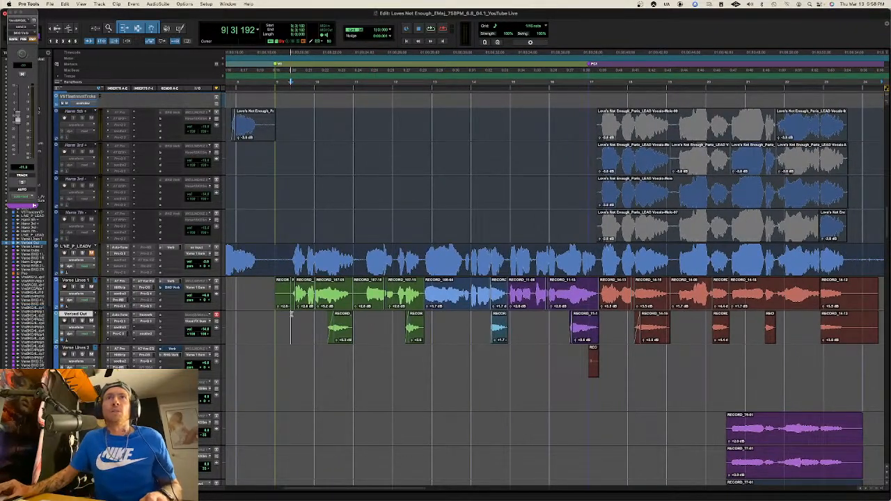
pyautogui.click(119, 282)
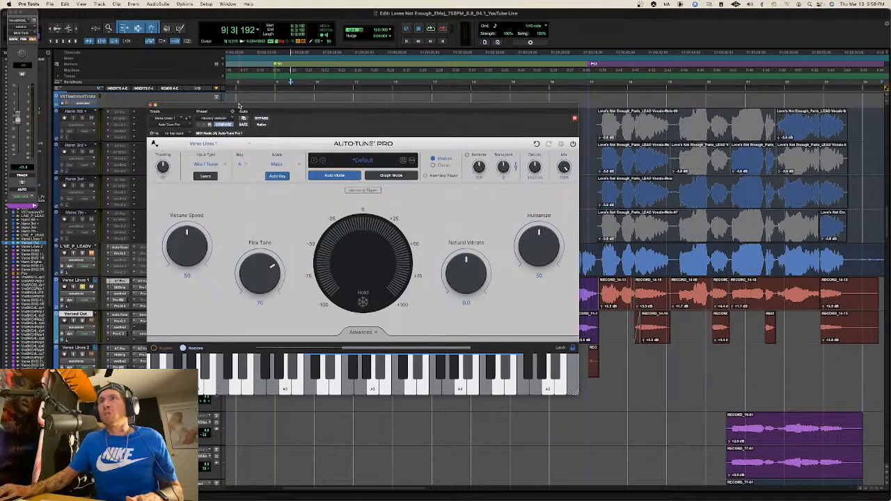
pyautogui.moveTo(238, 104); pyautogui.dragTo(410, 89)
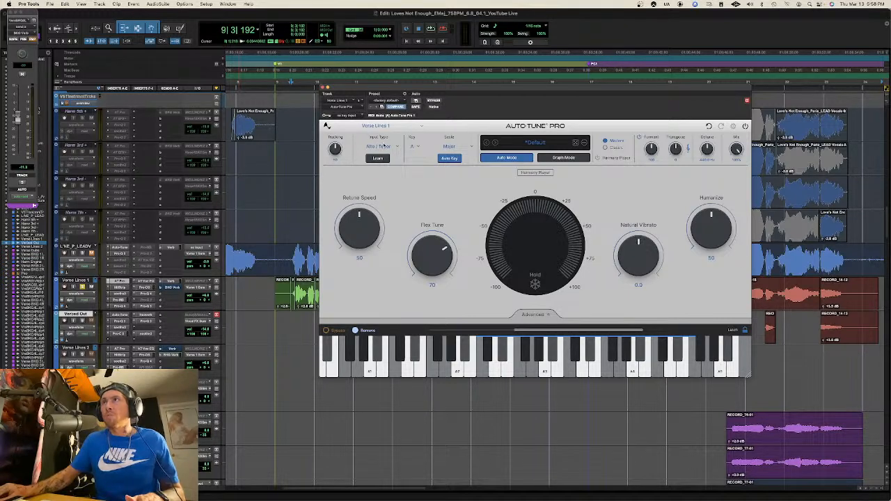
pyautogui.hscroll(3, 280, 348)
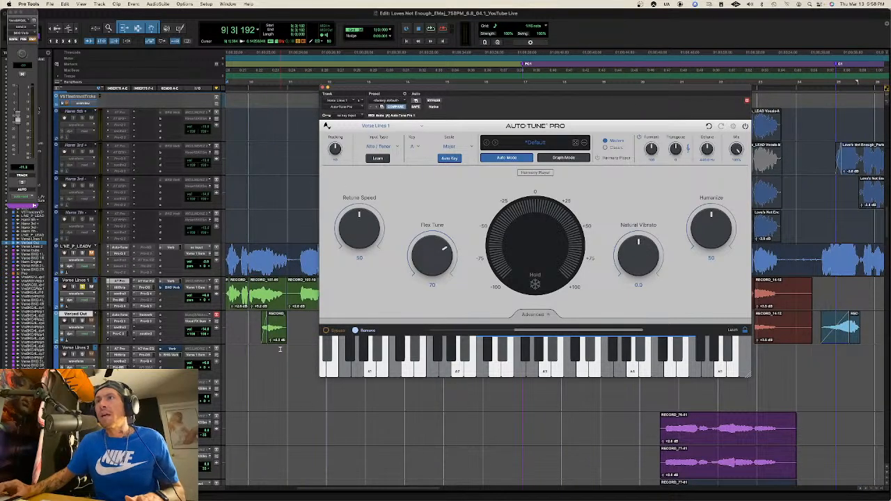
pyautogui.hscroll(-1, 279, 348)
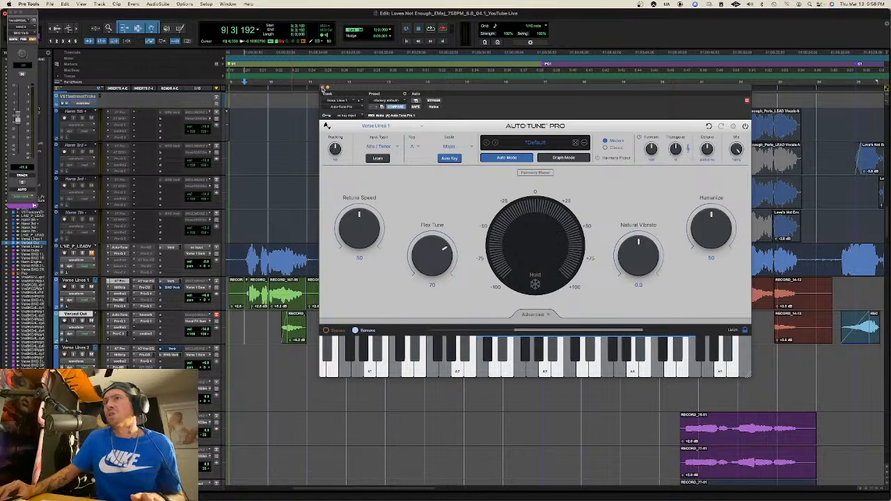
pyautogui.click(323, 89)
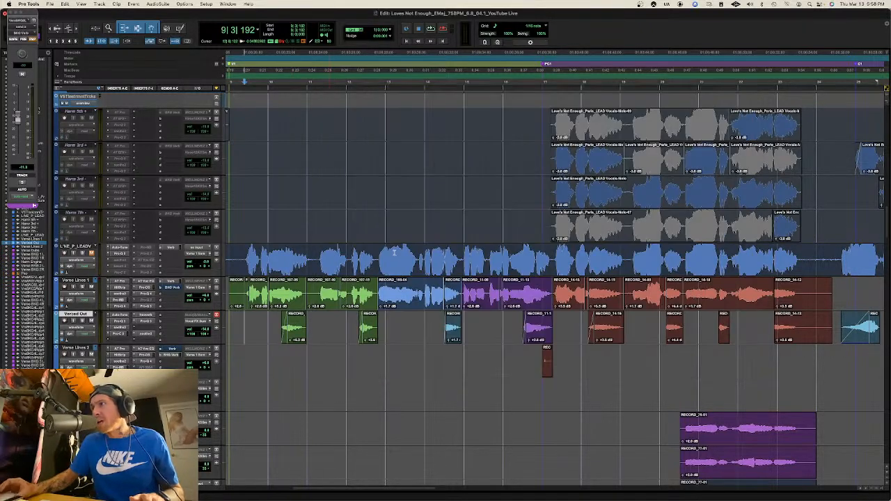
# - Play Verse BKG 4 L and Verse BKG 4 R soloed from the second verse's start, with the left track's Auto-Tune Artist open
pyautogui.press('r')
pyautogui.hscroll(10, 391, 356)
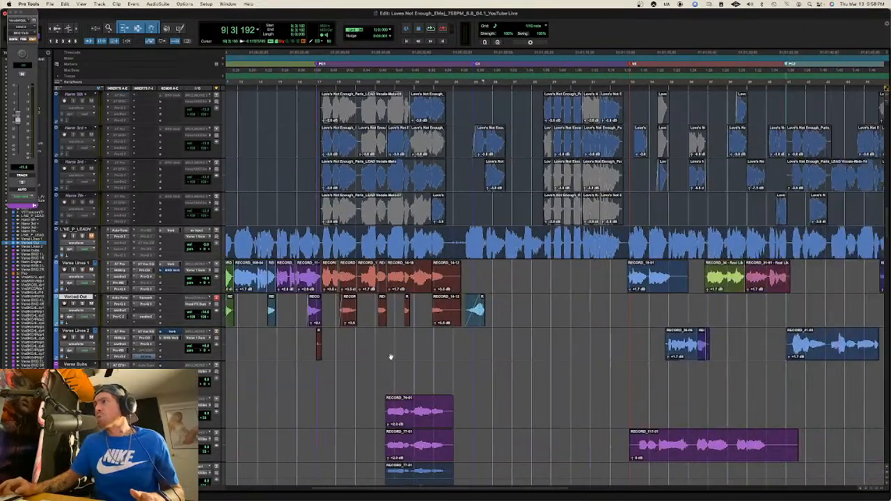
pyautogui.scroll(-10, 390, 356)
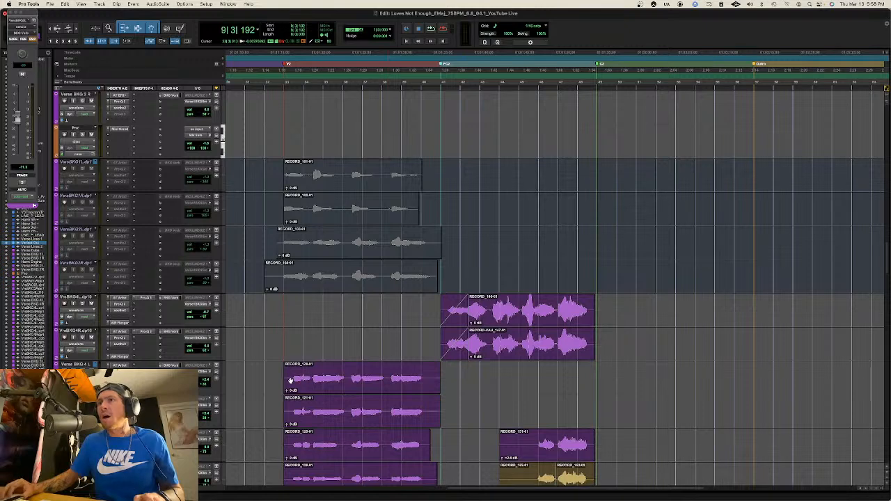
pyautogui.scroll(-3, 387, 358)
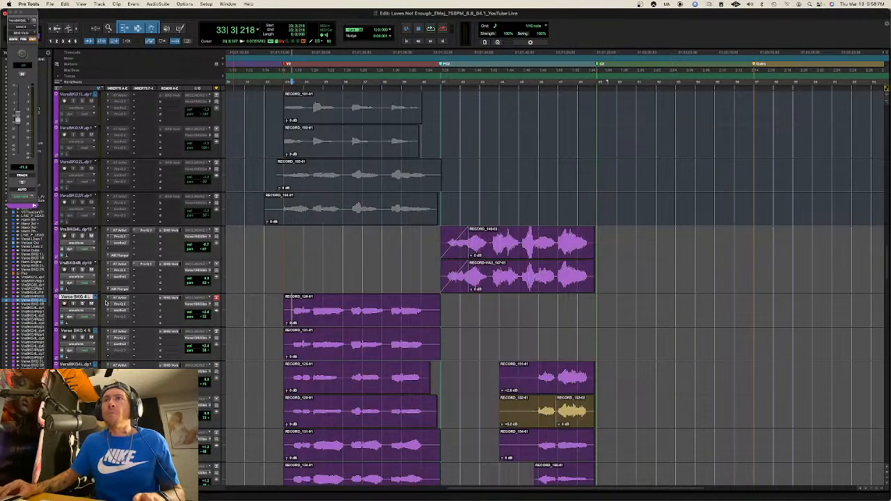
pyautogui.click(120, 298)
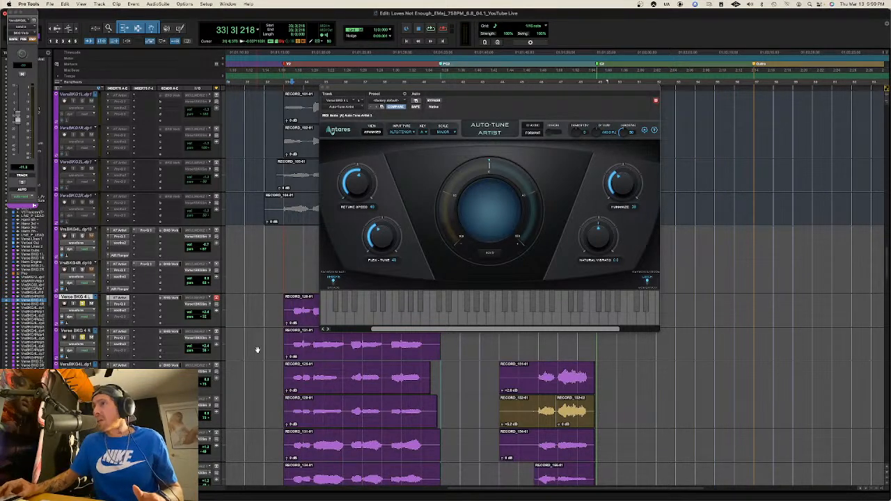
pyautogui.hscroll(3, 287, 349)
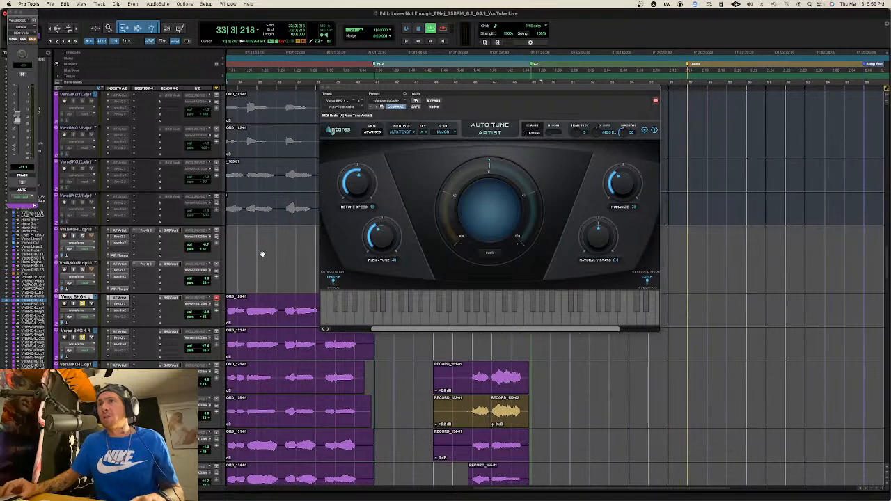
pyautogui.press('space')
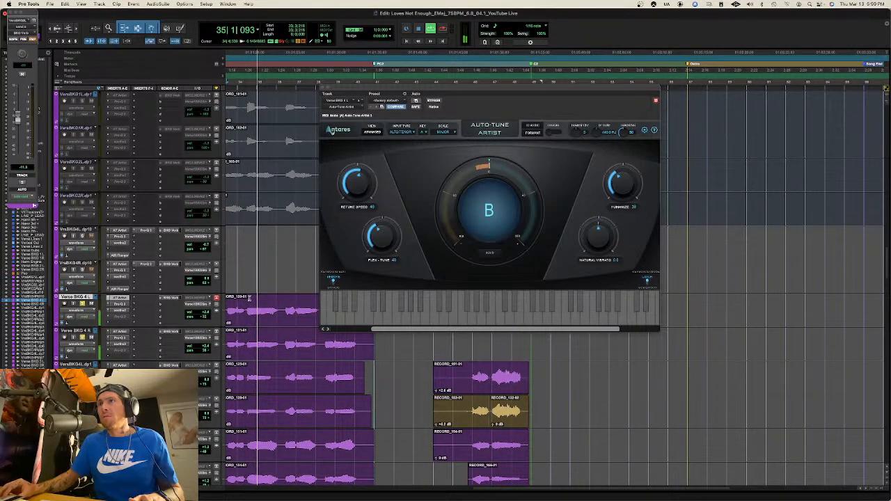
pyautogui.press('space')
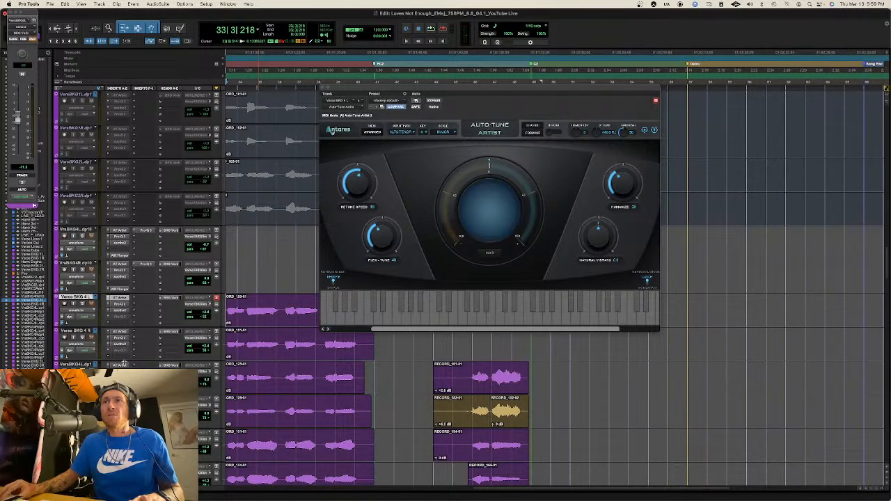
# - Open Auto-Tune Artist on VersBKG4L.dp1 and play that background part from the second verse's start
pyautogui.click(333, 352)
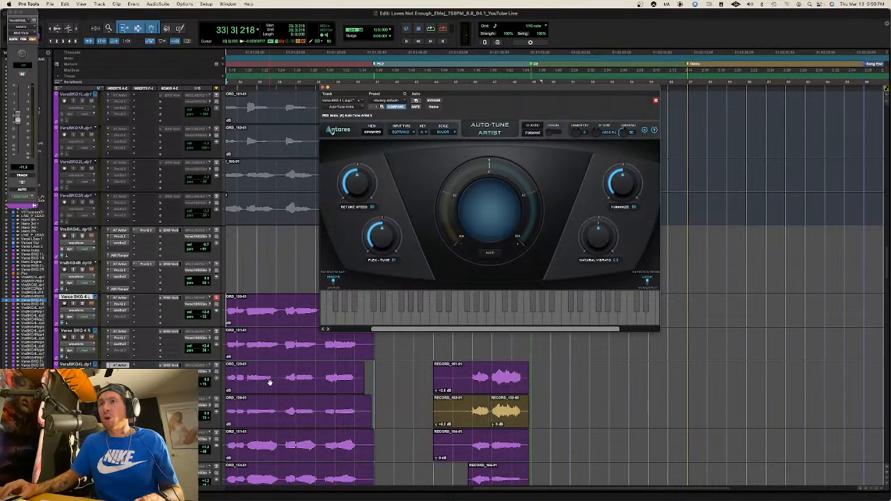
pyautogui.press('space')
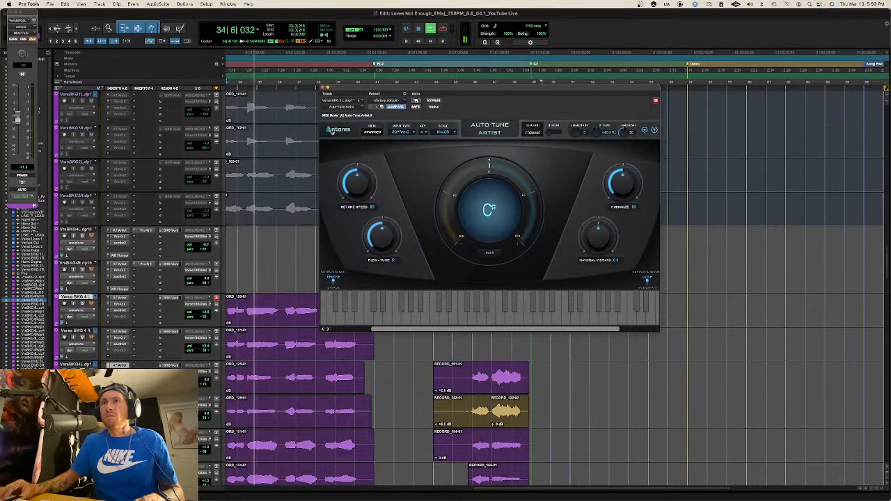
pyautogui.press('space')
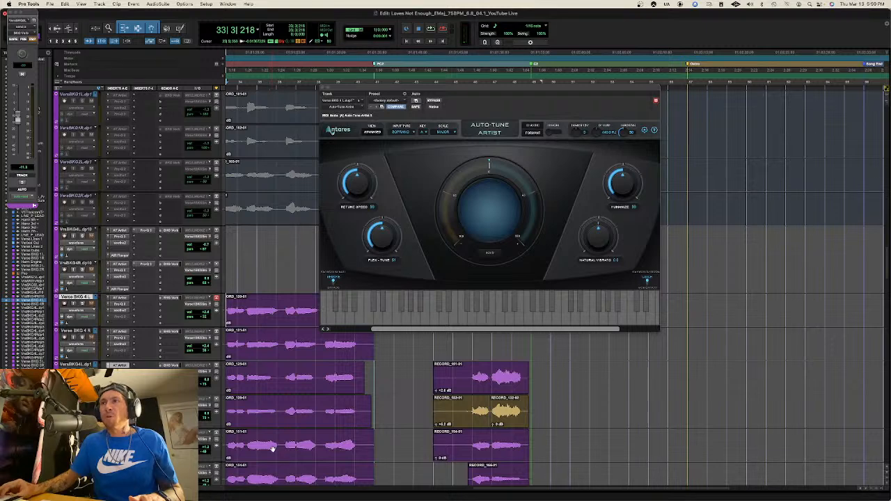
# - Open Auto-Tune Artist on VersBKG4L.dp2 and play the dp2 background pair from the second verse's start
pyautogui.scroll(-1, 271, 448)
pyautogui.scroll(-1, 271, 448)
pyautogui.hscroll(-1, 272, 447)
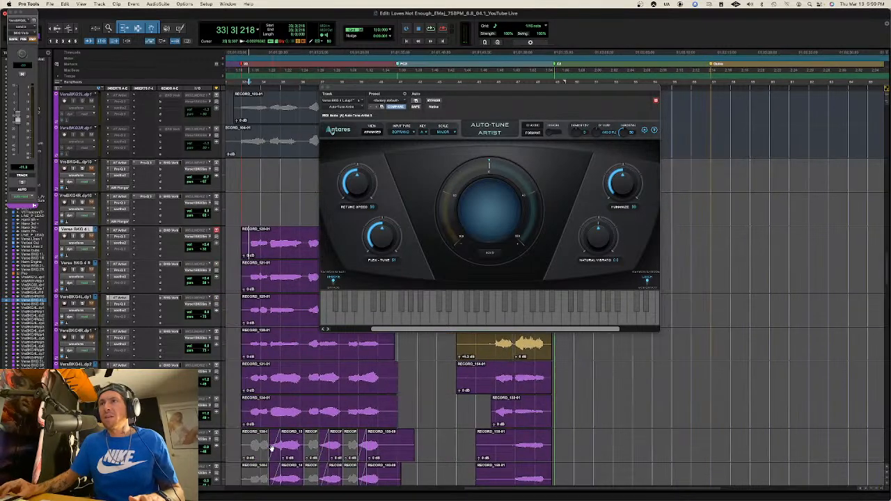
pyautogui.click(249, 376)
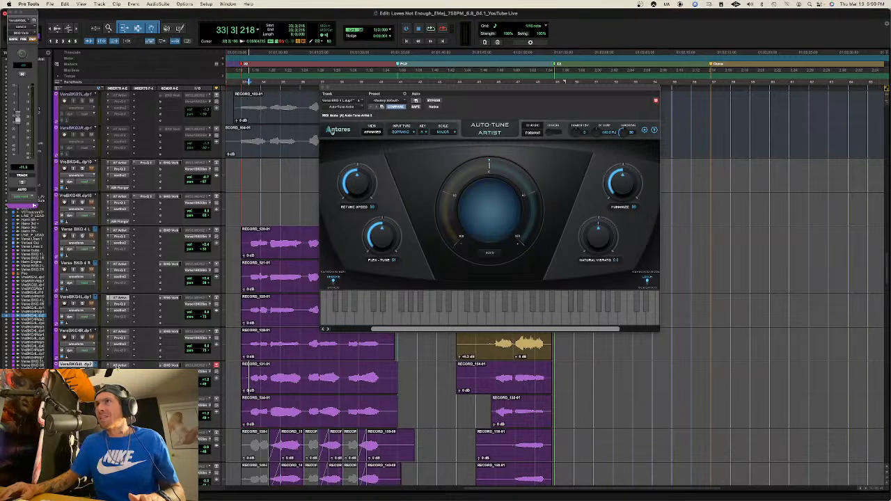
pyautogui.click(118, 297)
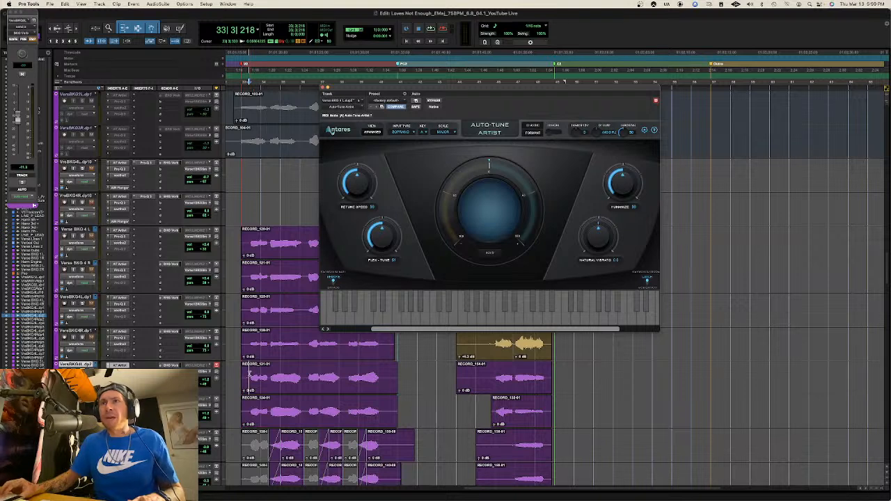
pyautogui.press('space')
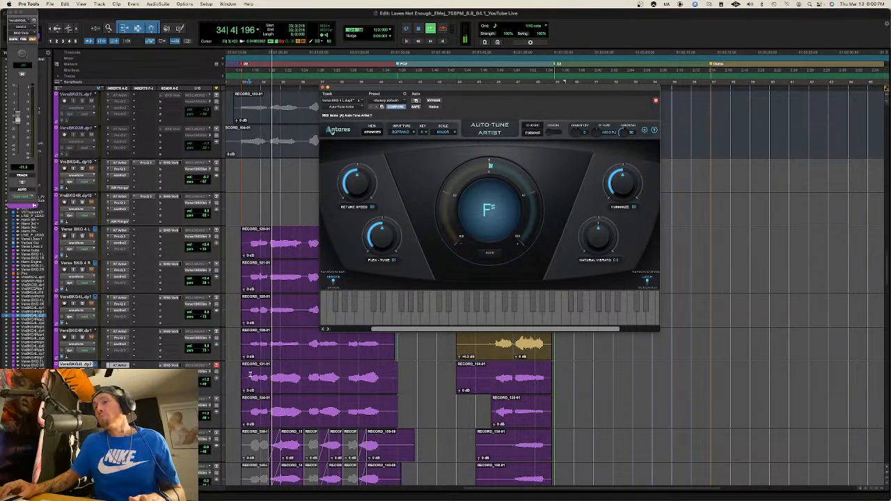
pyautogui.press('space')
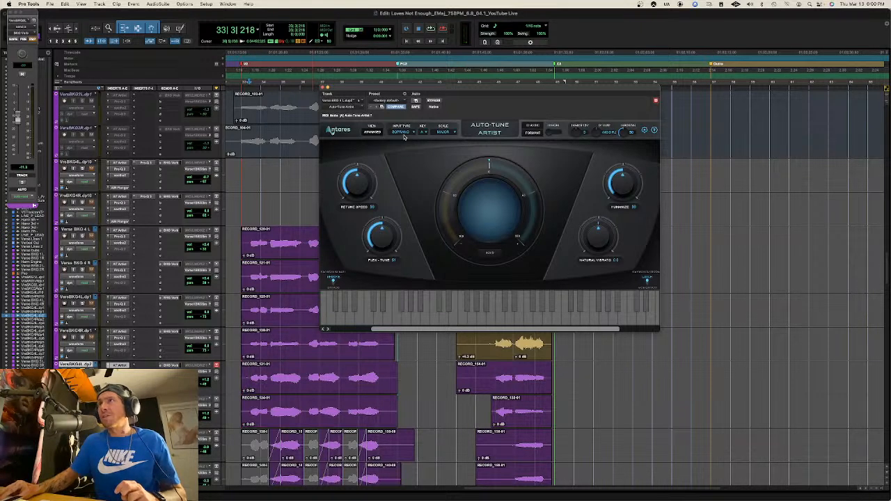
# - Turn off solo on the VersBKG4R.dp2 and VersBKG4L.dp2 tracks
pyautogui.scroll(-3, 73, 304)
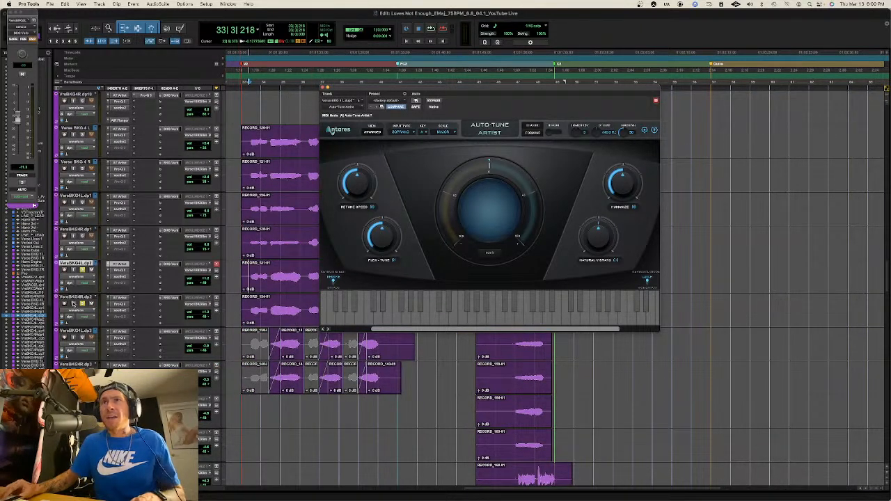
pyautogui.click(82, 303)
pyautogui.click(82, 270)
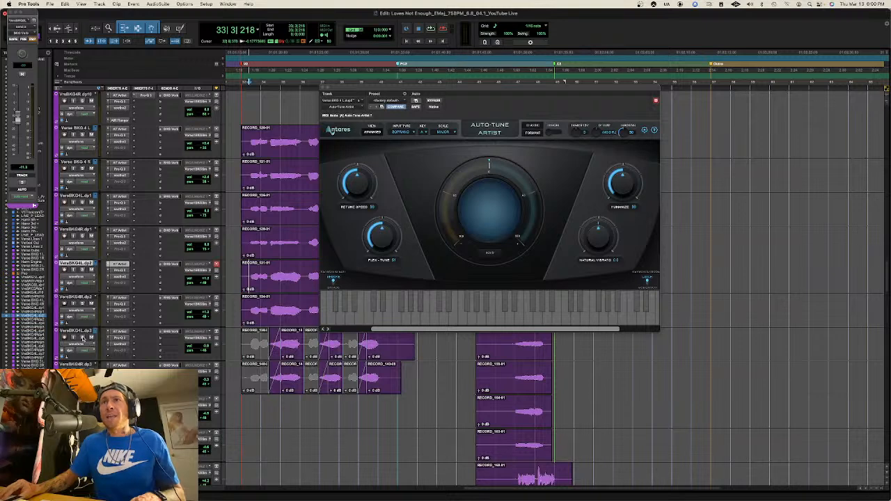
# - Solo VersBKG4L.dp3 and play it in the second verse with its Auto-Tune Artist opened
pyautogui.click(82, 338)
pyautogui.press('space')
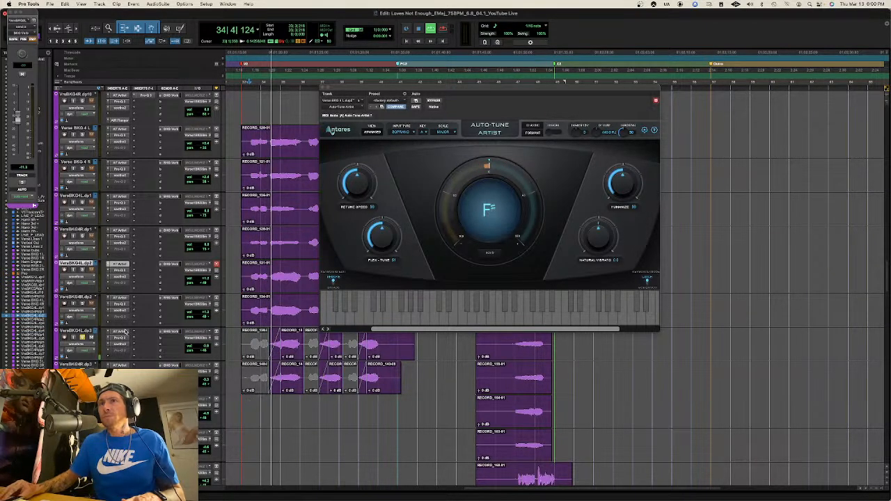
pyautogui.click(125, 332)
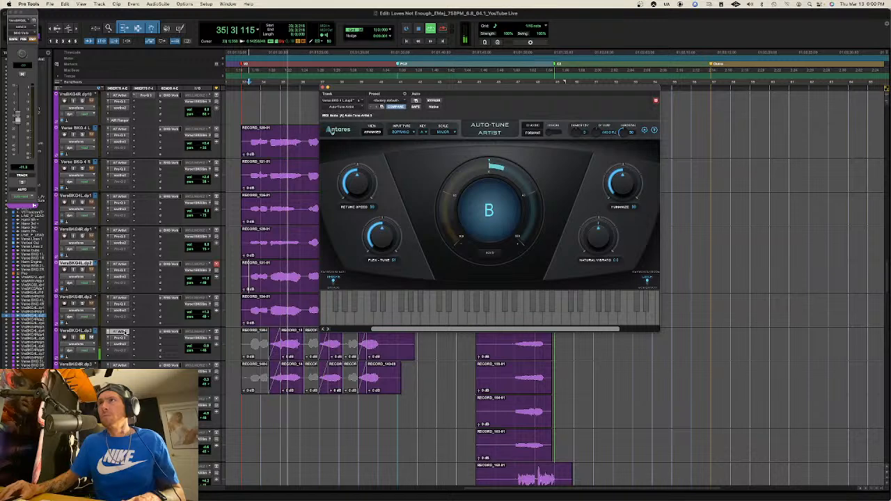
pyautogui.press('space')
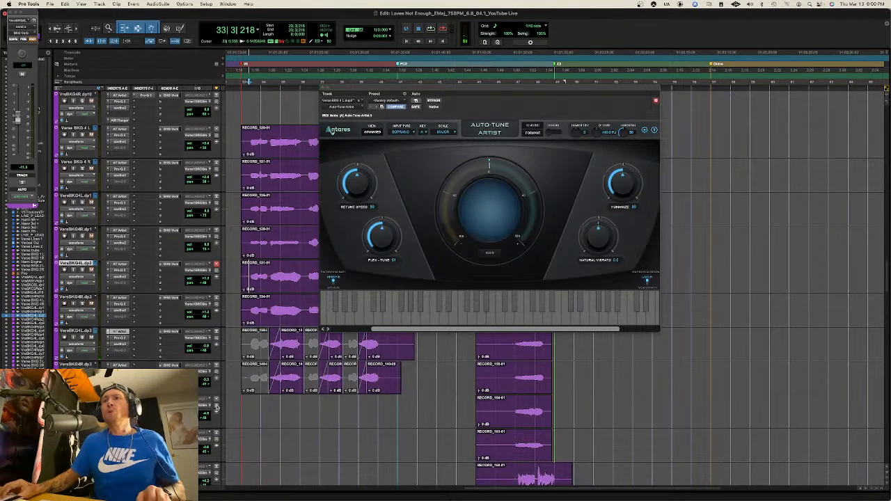
# - Close the Auto-Tune Artist window and play the full vocal stack from the second verse's start at bar 33
pyautogui.click(240, 409)
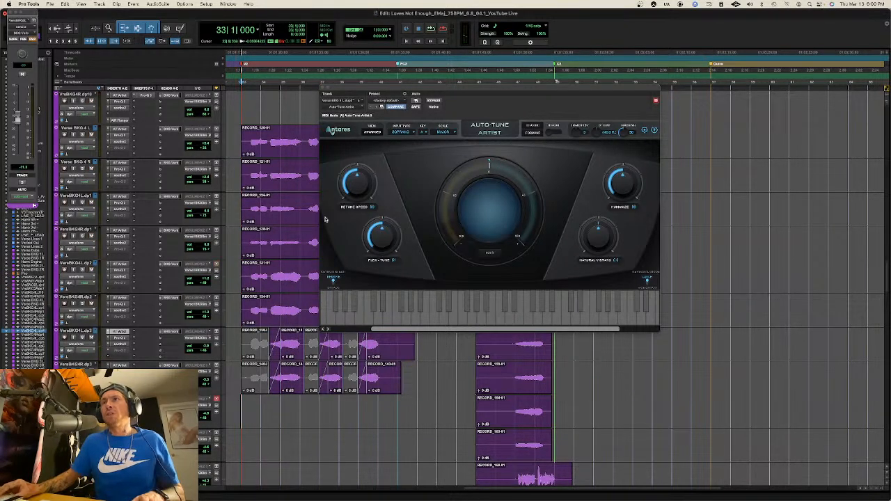
pyautogui.click(321, 90)
pyautogui.press('space')
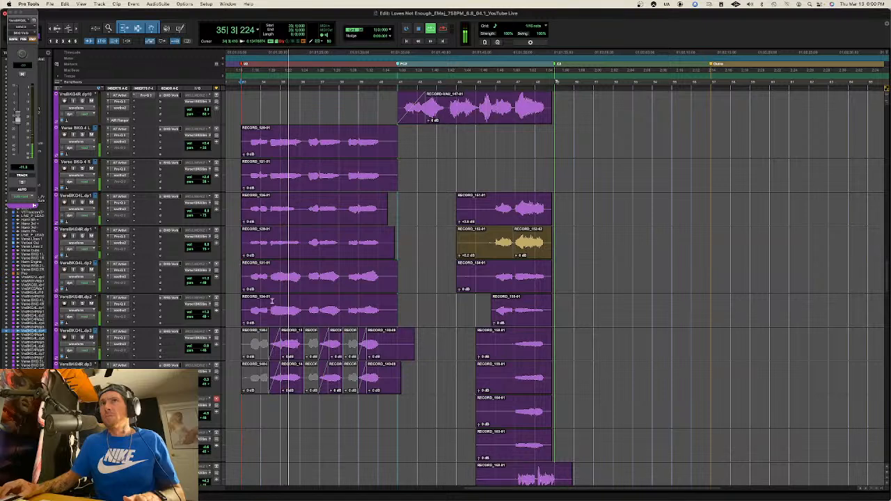
pyautogui.scroll(7, 271, 296)
pyautogui.scroll(8, 271, 295)
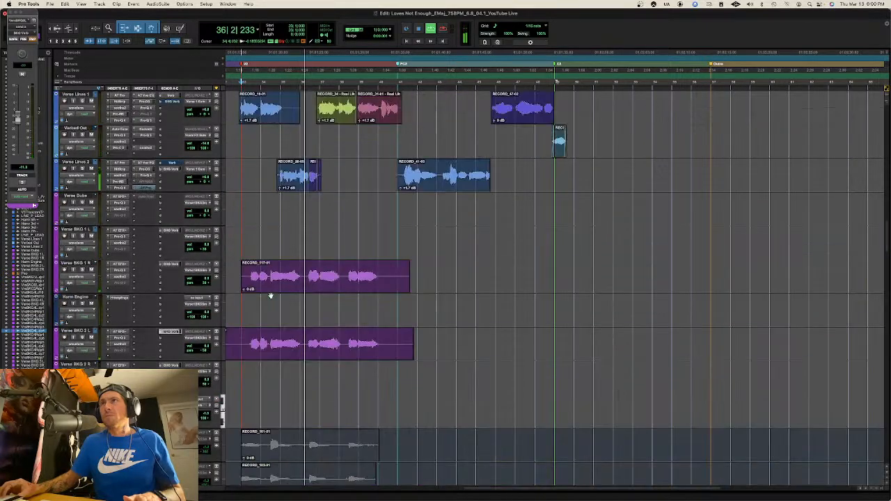
pyautogui.scroll(3, 271, 296)
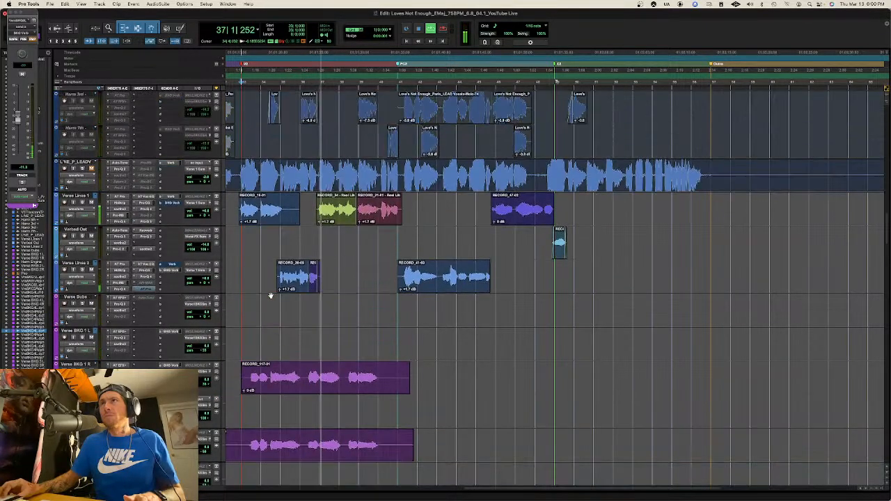
pyautogui.press('space')
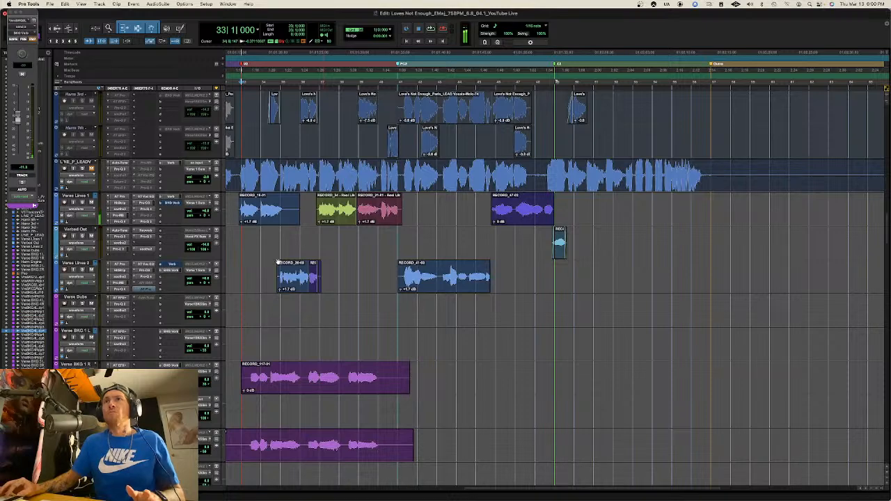
# - Place the playback cursor at the first verse's start, bar 9, and open Auto-Tune Pro on Verse Lines 1
pyautogui.hscroll(-10, 277, 262)
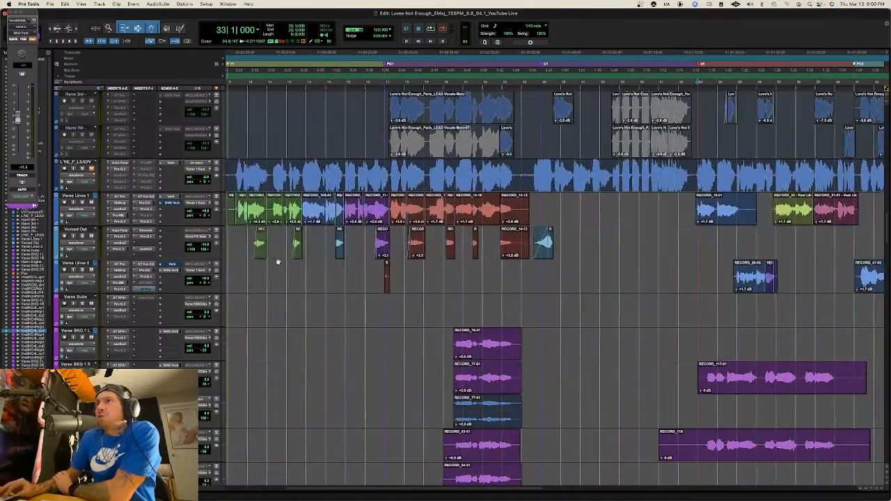
pyautogui.hscroll(-3, 277, 262)
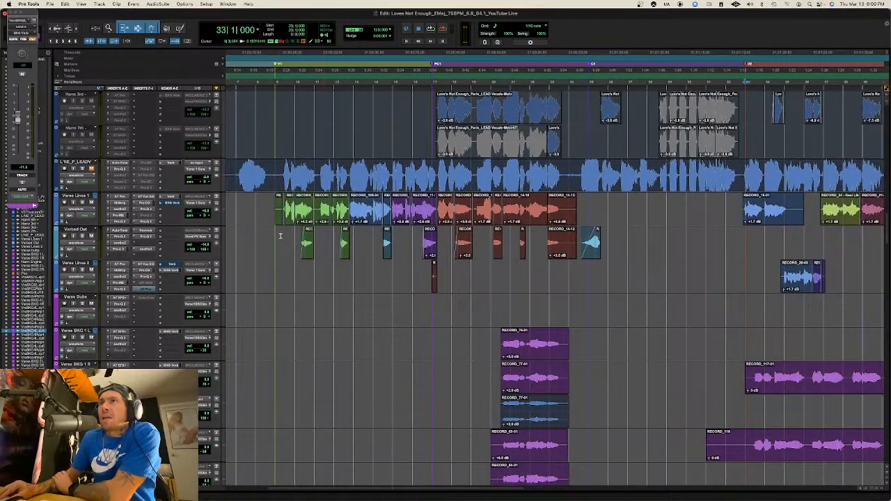
pyautogui.click(277, 237)
pyautogui.click(115, 198)
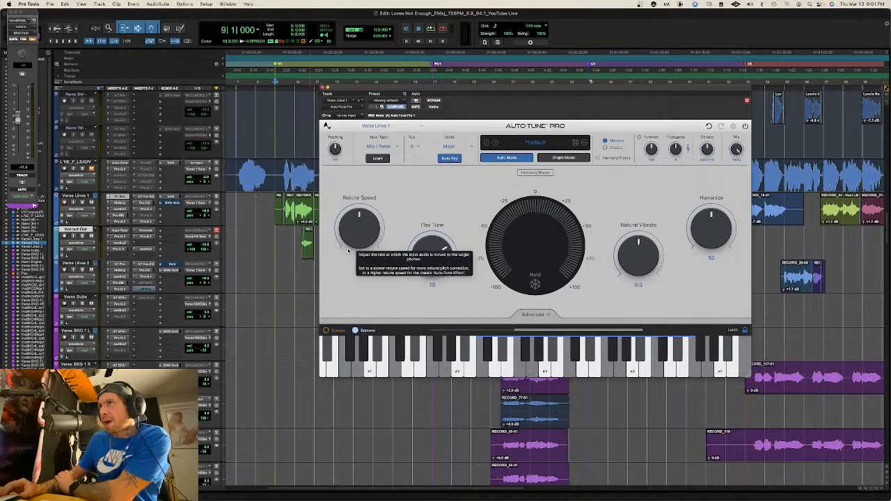
# - Set Retune Speed to 25, Flex Tune to 40 and Humanize to 25, and play the first verse
pyautogui.moveTo(372, 235)
pyautogui.mouseDown()
pyautogui.moveTo(376, 228)
pyautogui.moveTo(367, 235)
pyautogui.mouseUp()
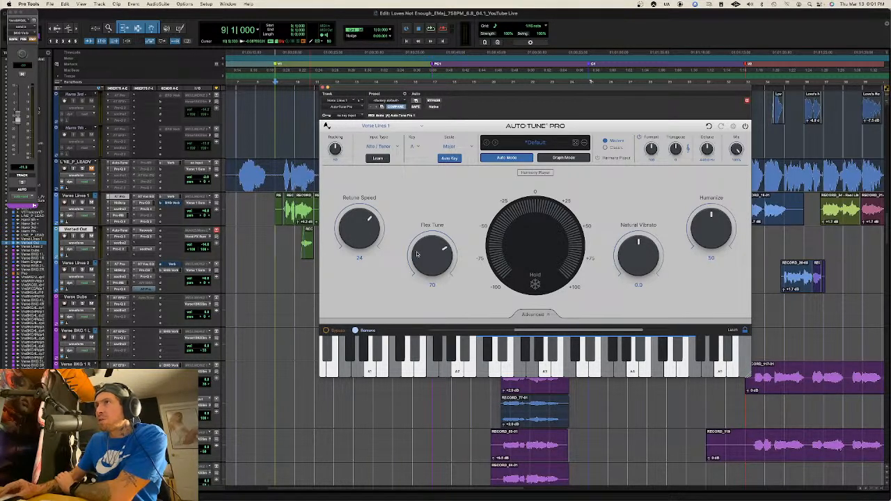
pyautogui.moveTo(443, 253); pyautogui.dragTo(440, 275)
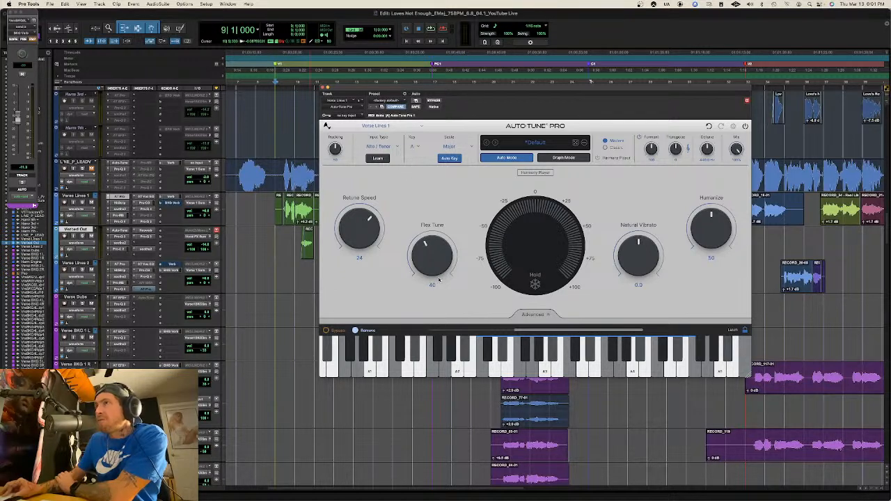
pyautogui.moveTo(438, 279); pyautogui.dragTo(437, 276)
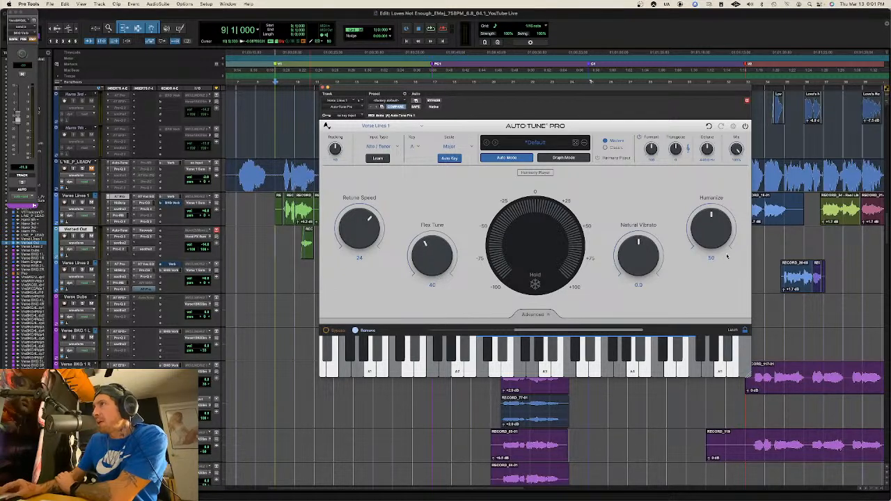
pyautogui.moveTo(703, 244); pyautogui.dragTo(698, 251)
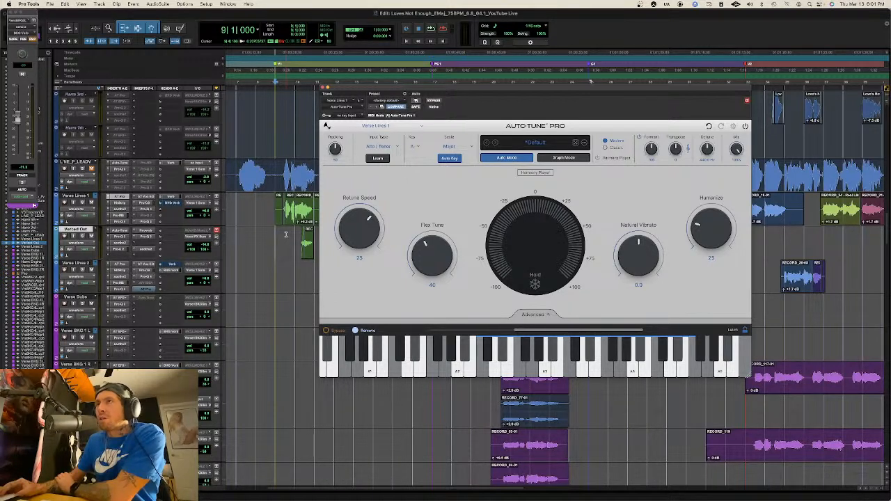
pyautogui.press('space')
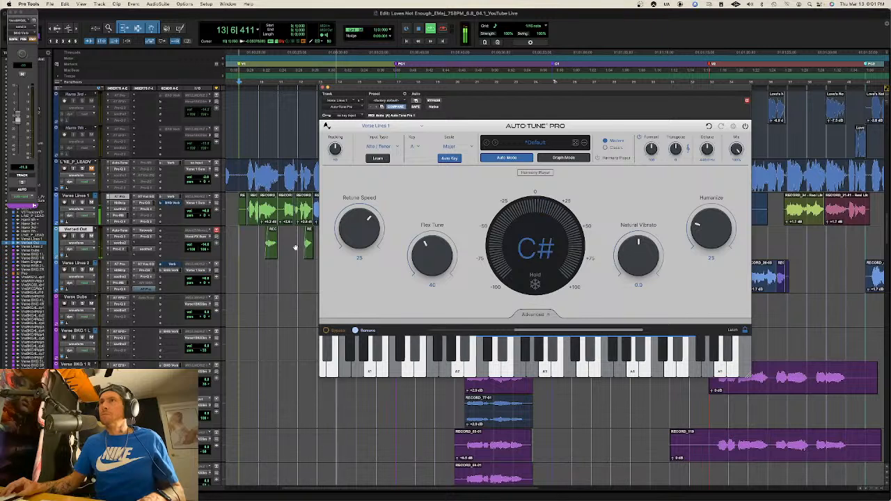
pyautogui.press('space')
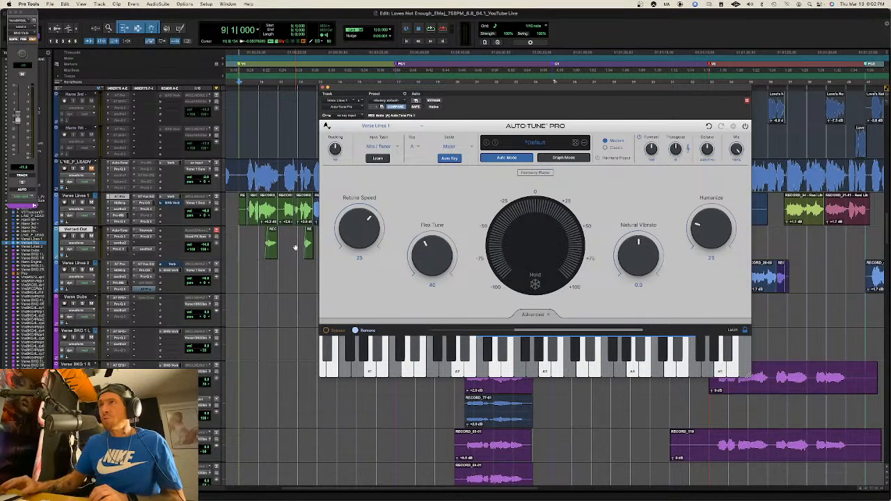
# - Set Retune Speed to 50, Flex Tune to 70 and Humanize to 50, and replay the first verse
pyautogui.moveTo(368, 230); pyautogui.dragTo(365, 242)
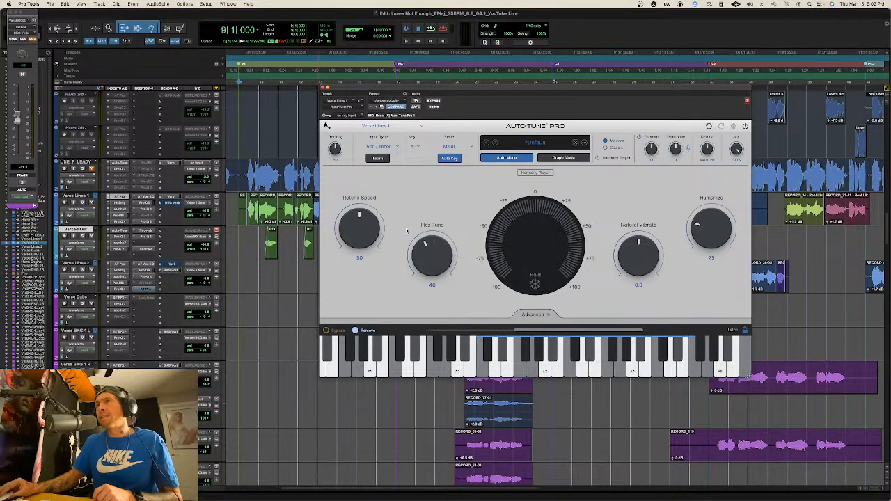
pyautogui.moveTo(442, 265); pyautogui.dragTo(449, 244)
pyautogui.moveTo(721, 241); pyautogui.dragTo(723, 220)
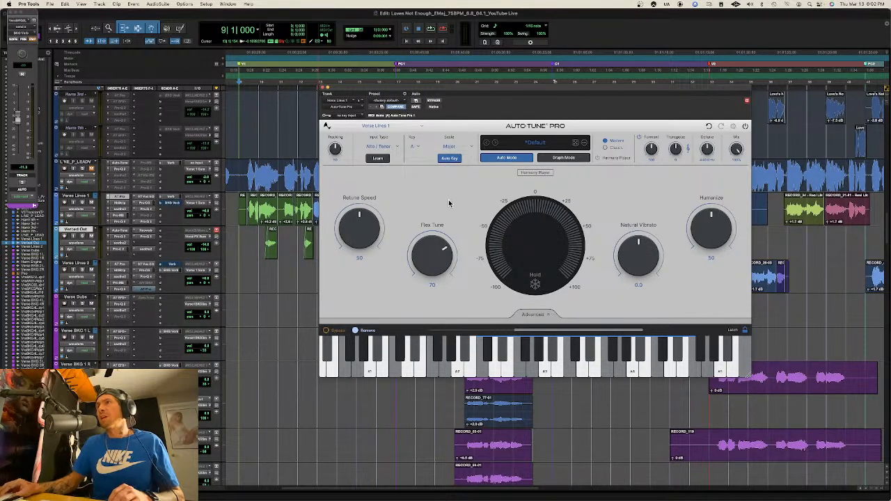
pyautogui.press('space')
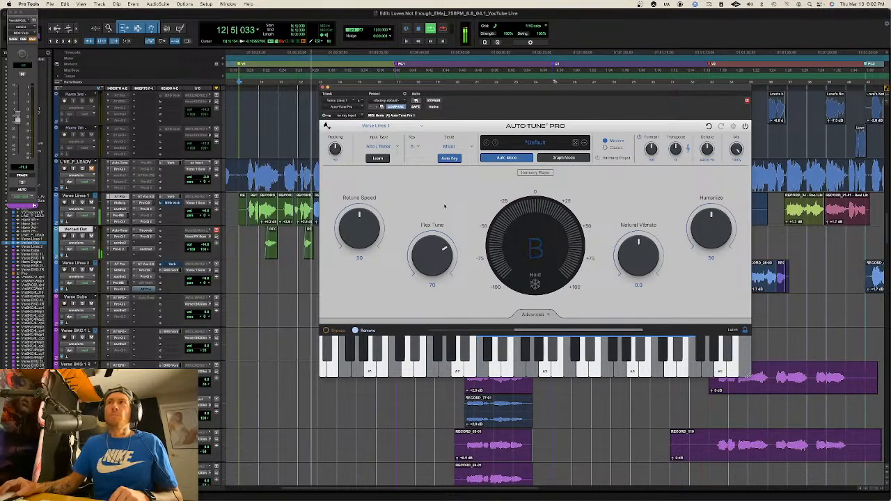
pyautogui.press('space')
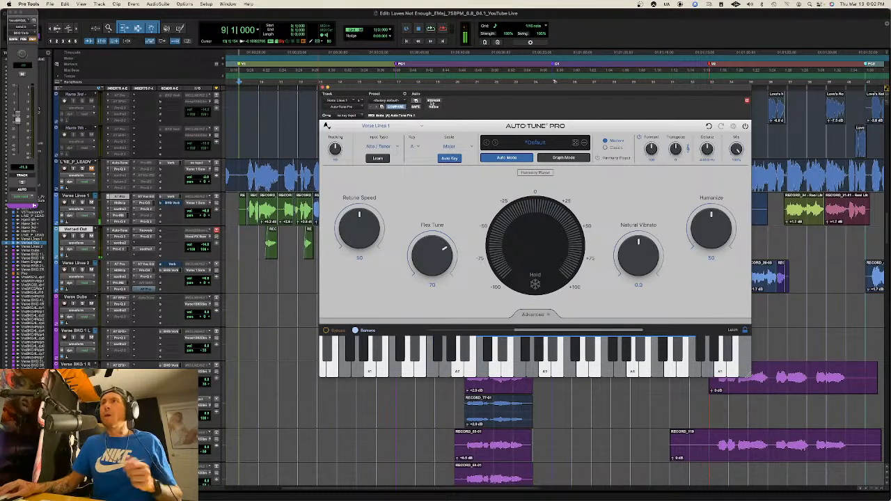
# - Compare the first verse's playback with Auto-Tune Pro bypassed and with it active again on Verse Lines 1
pyautogui.click(432, 102)
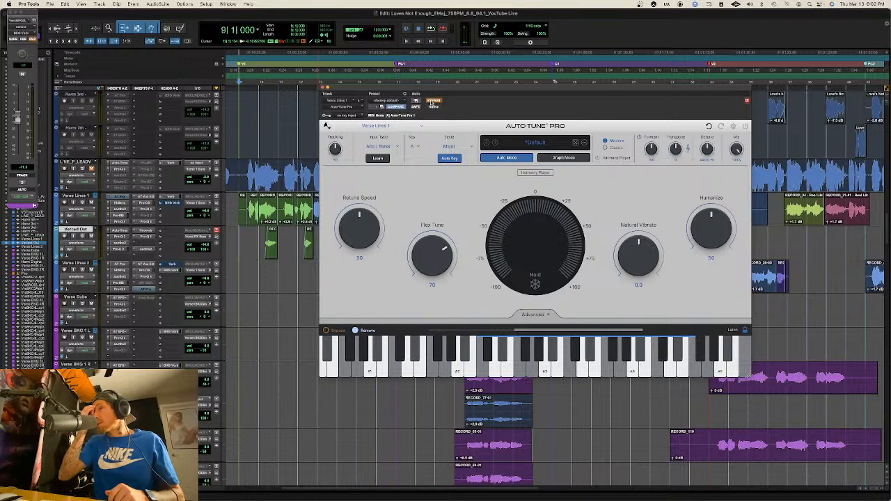
pyautogui.press('space')
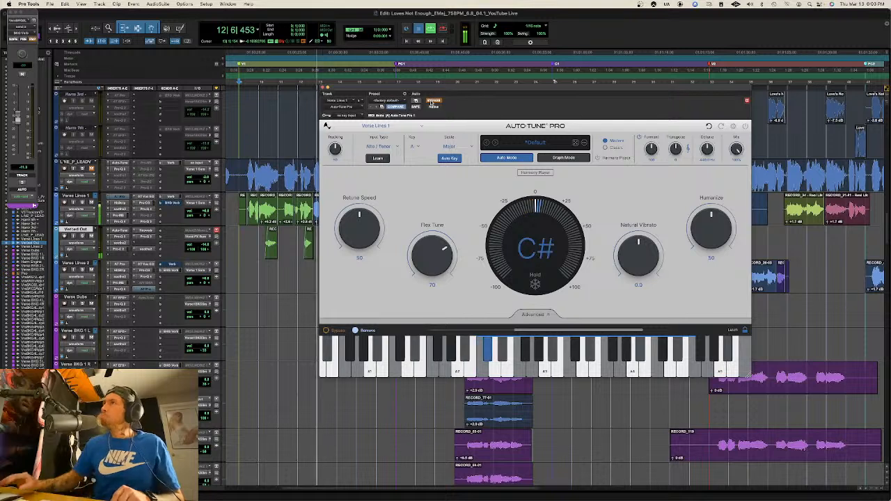
pyautogui.press('space')
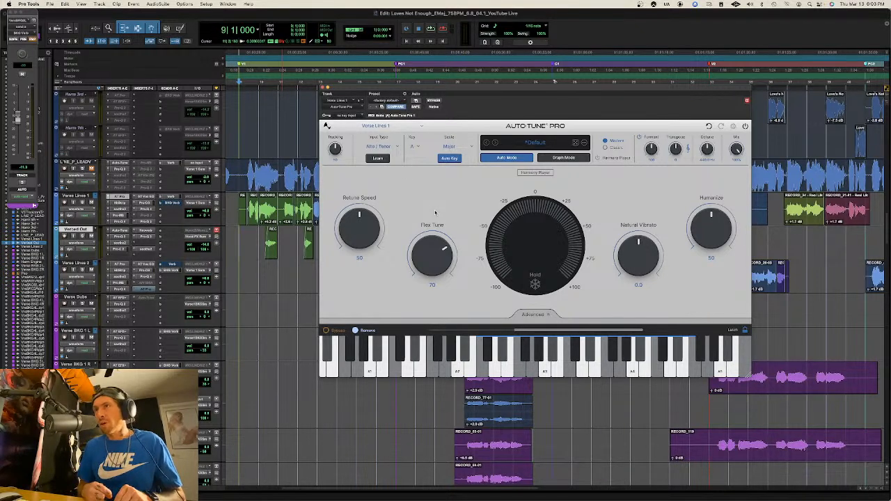
pyautogui.press('space')
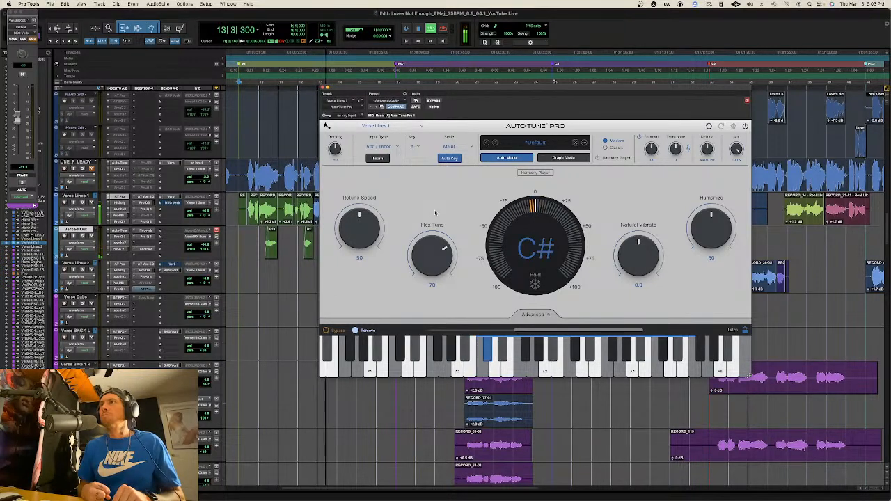
pyautogui.press('space')
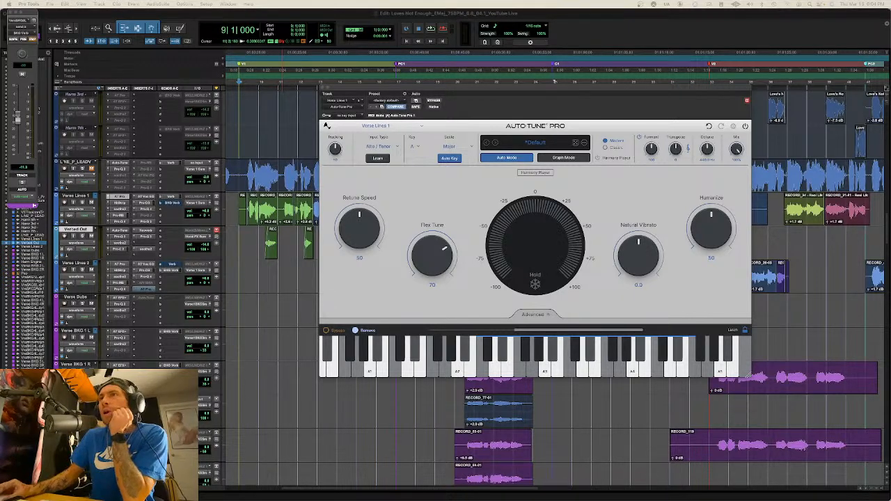
# - Move the Auto-Tune Pro window aside and close the Auto-Tune Pro, Harmony Engine and Auto-Tune EFX+ windows
pyautogui.moveTo(372, 90); pyautogui.dragTo(412, 51)
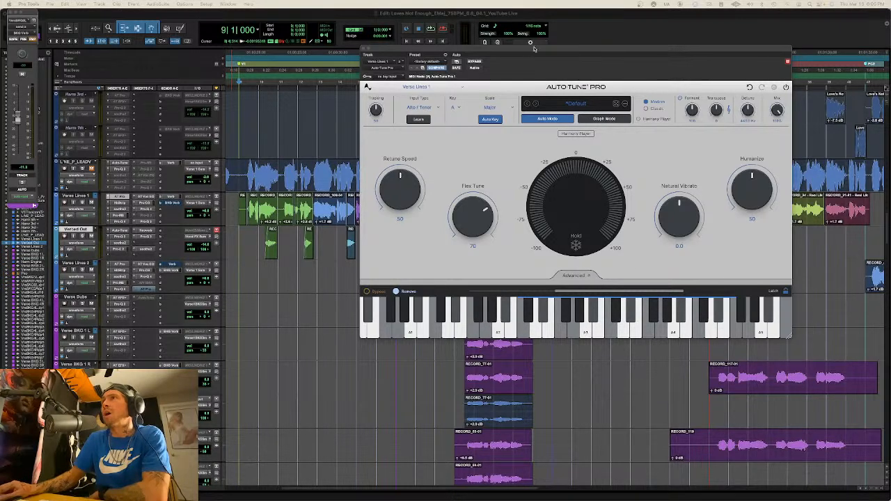
pyautogui.moveTo(534, 49); pyautogui.dragTo(413, 45)
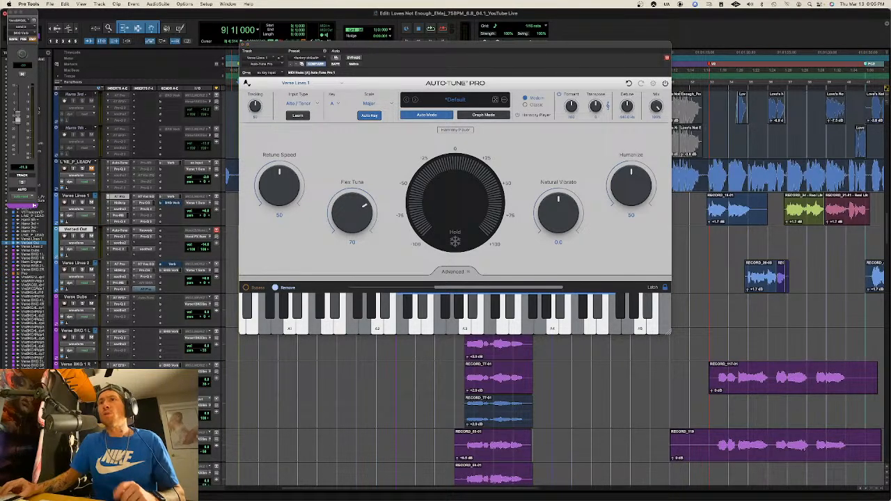
pyautogui.press('super+w')
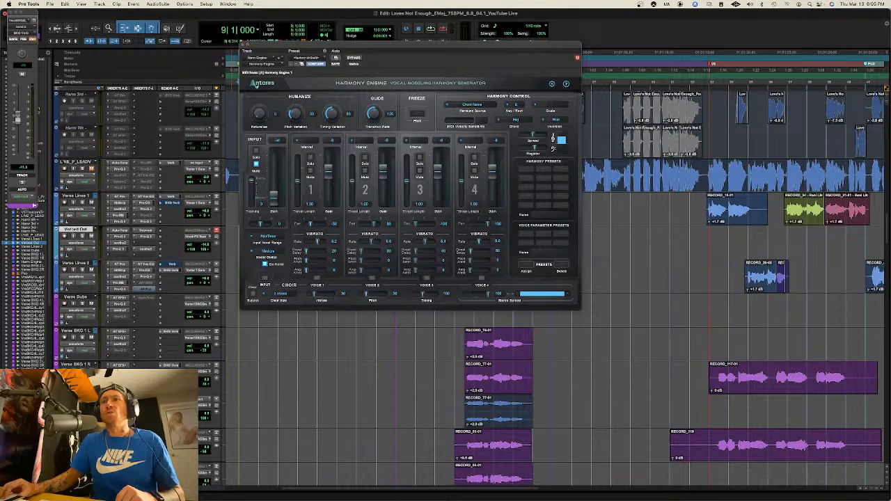
pyautogui.press('super+w')
pyautogui.scroll(-7, 555, 313)
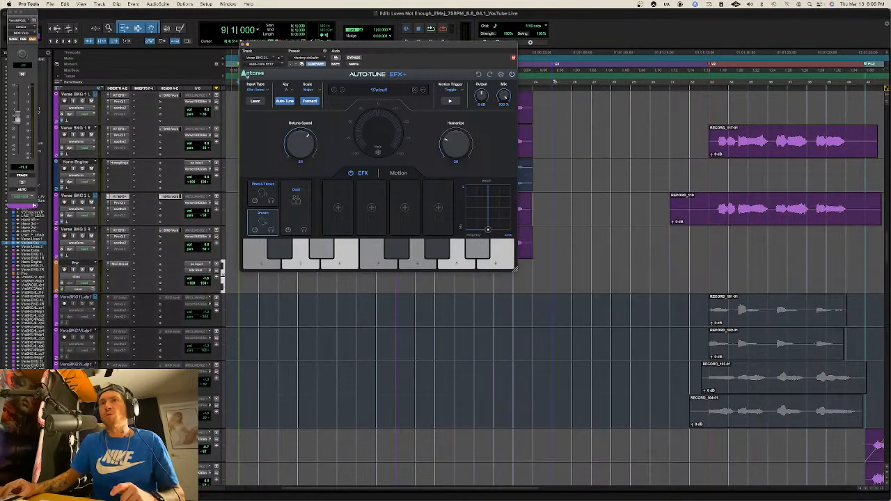
pyautogui.press('super+w')
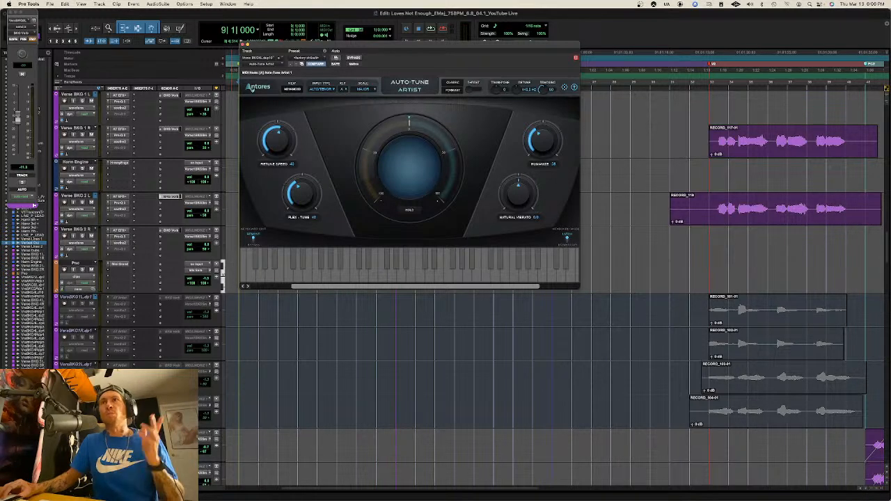
# - Open Auto-Tune Vocal EQ on Verse Lines 1, examine its band settings, and close its window
pyautogui.scroll(10, 179, 345)
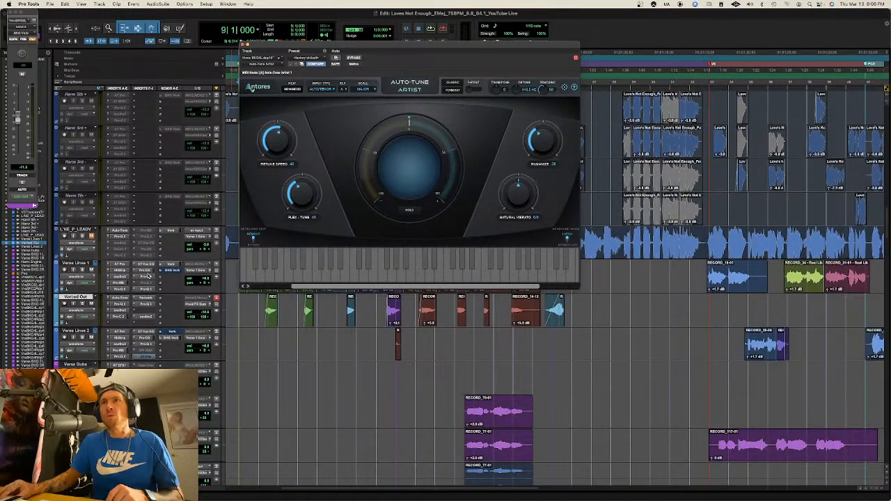
pyautogui.click(146, 269)
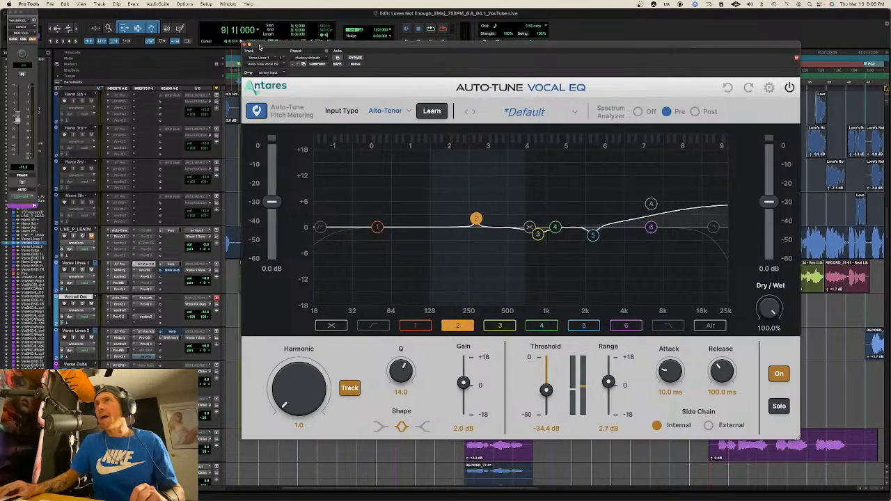
pyautogui.moveTo(257, 46)
pyautogui.mouseDown()
pyautogui.moveTo(337, 48)
pyautogui.moveTo(268, 46)
pyautogui.mouseUp()
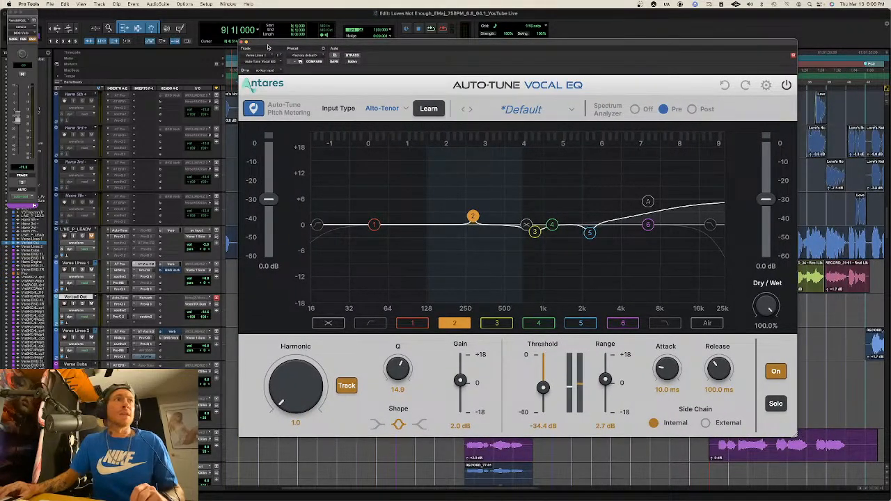
pyautogui.moveTo(268, 47); pyautogui.dragTo(252, 48)
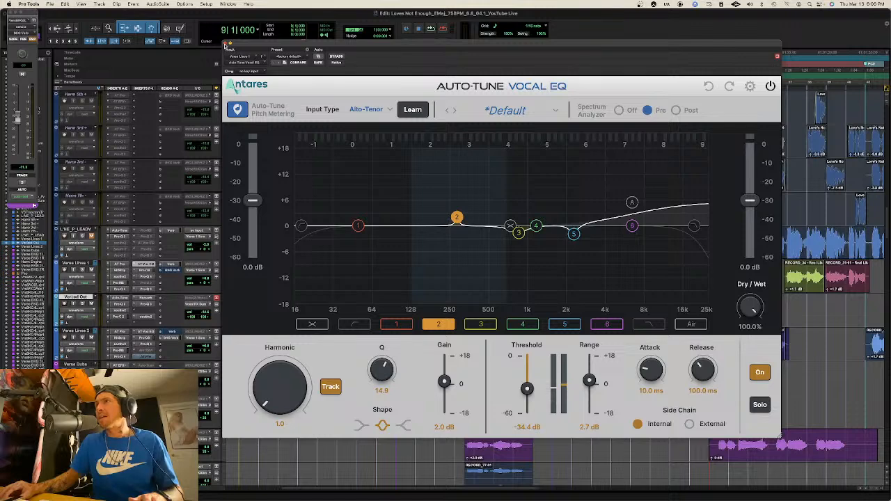
pyautogui.click(227, 43)
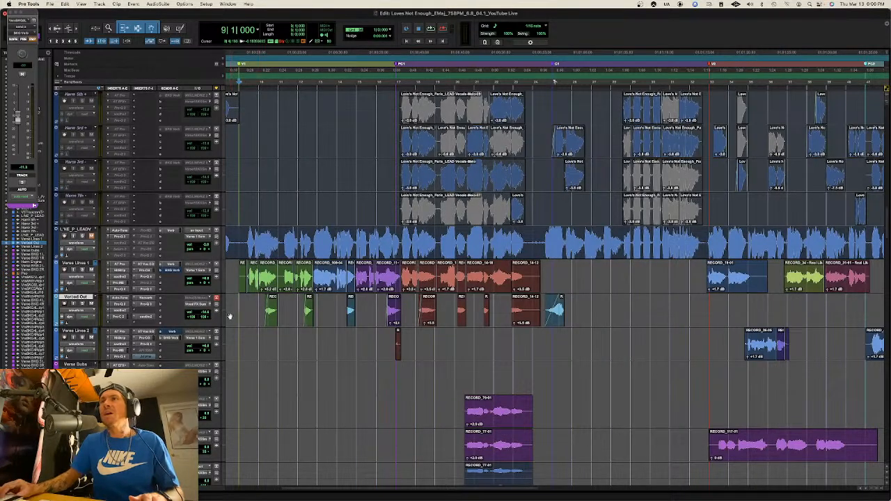